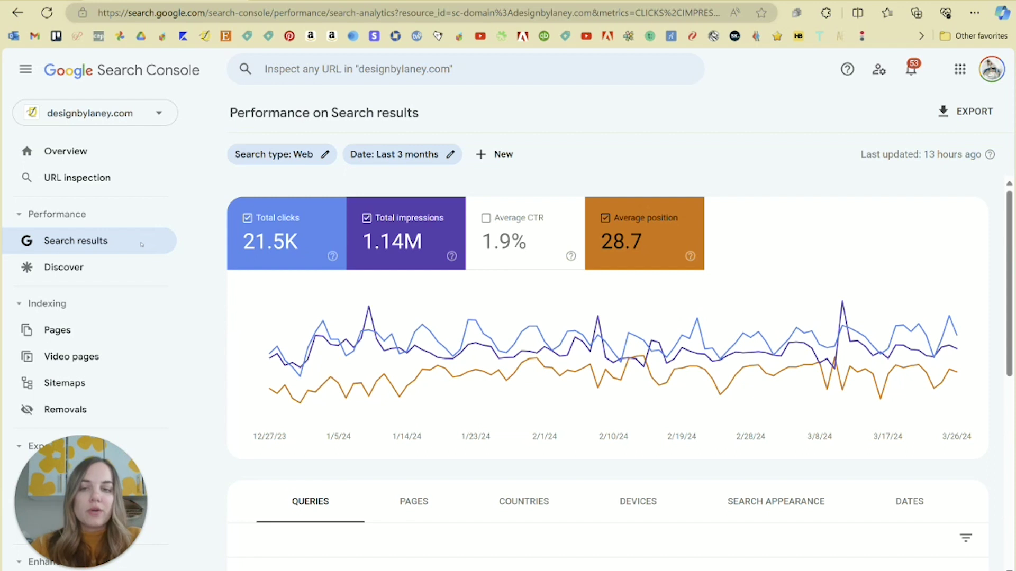
# Step: Return to the previous view of the designbylaney.com performance report
pyautogui.hotkey('alt', 'Left')
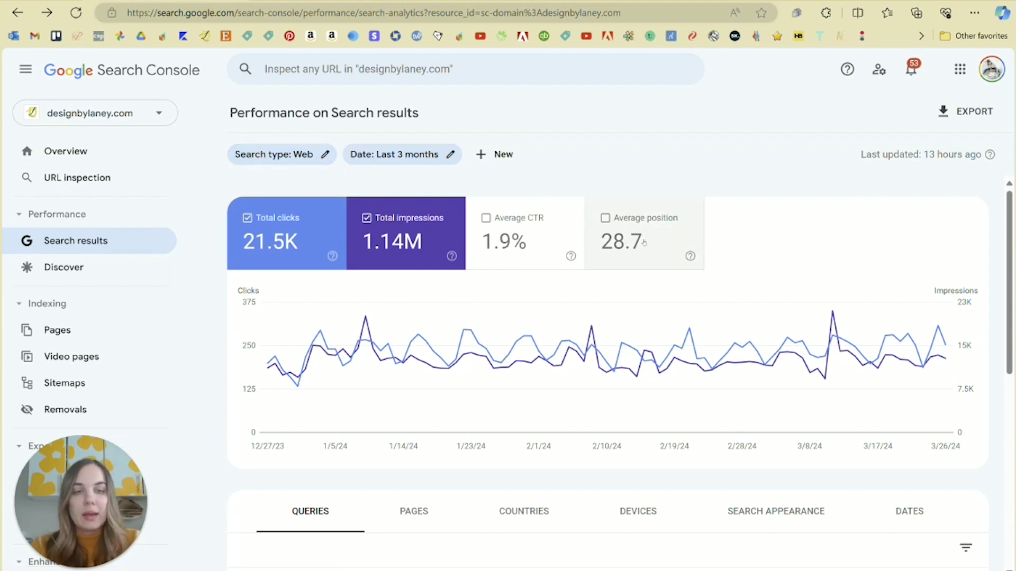
pyautogui.click(606, 219)
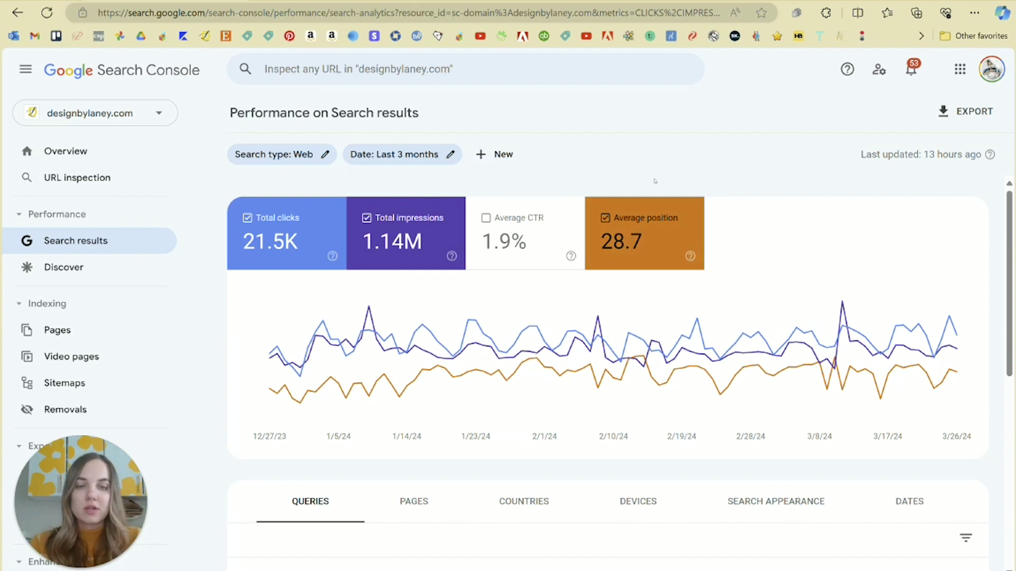
pyautogui.click(419, 155)
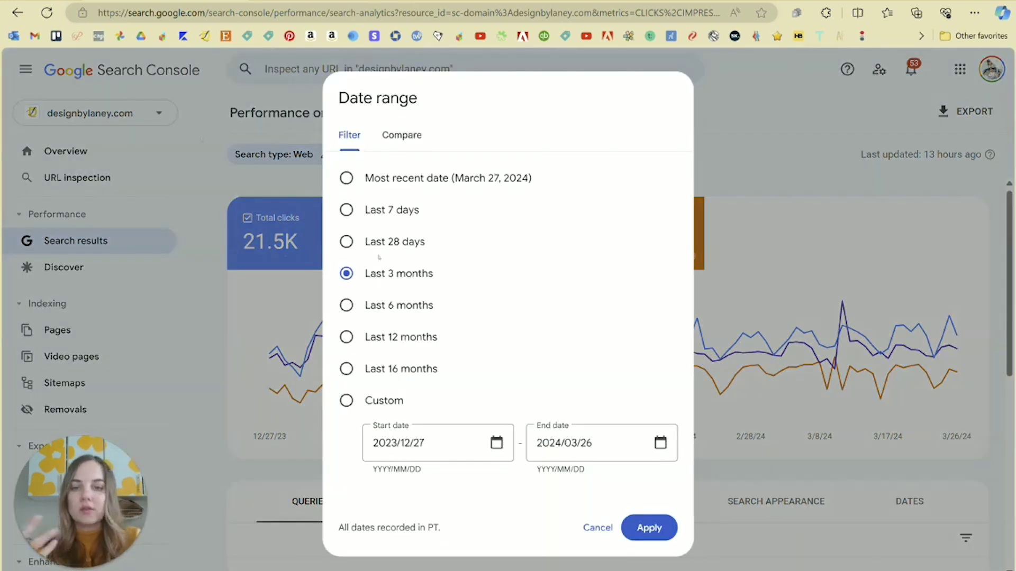
pyautogui.click(598, 527)
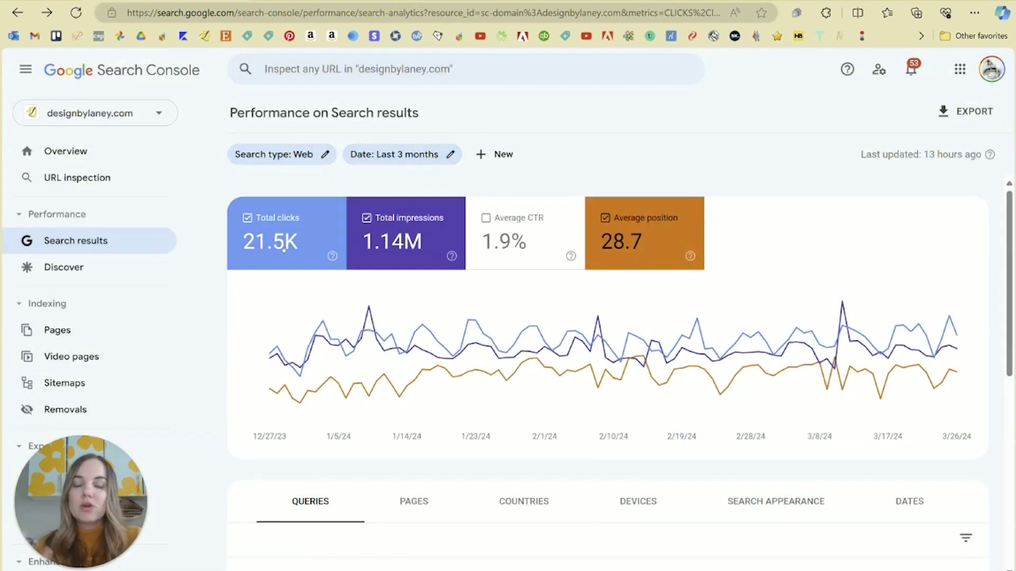
pyautogui.moveTo(284, 250)
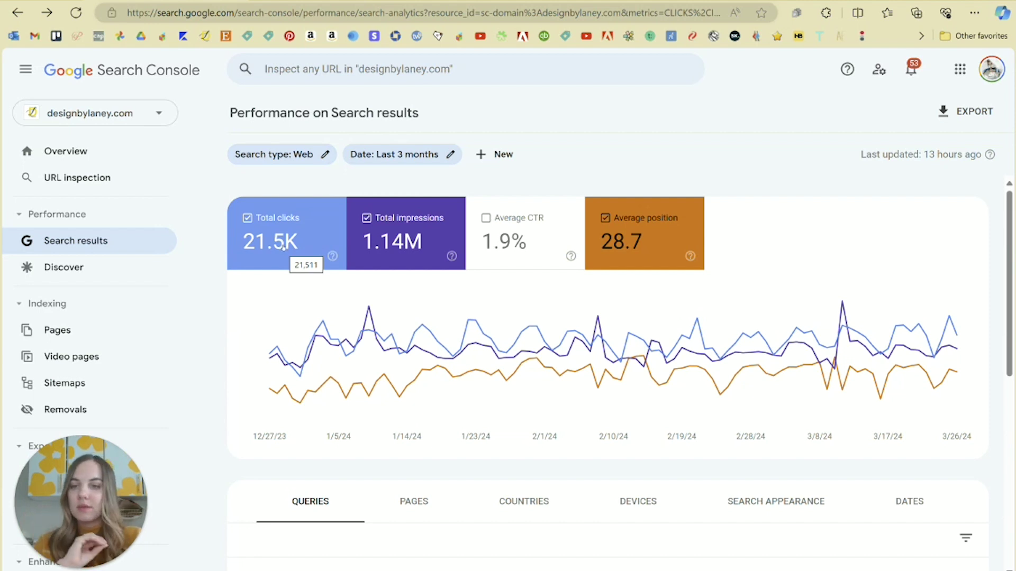
pyautogui.moveTo(412, 246)
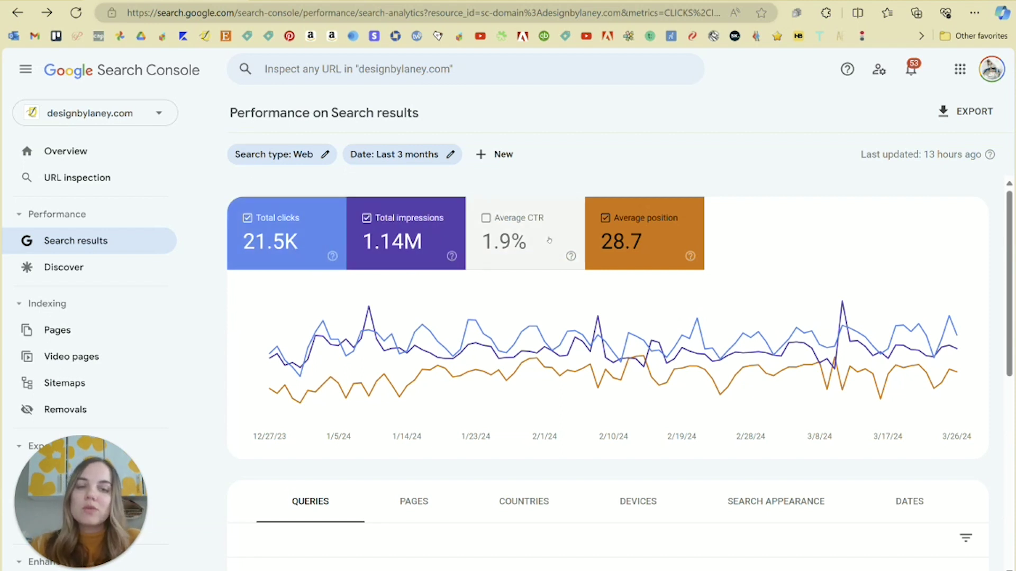
pyautogui.moveTo(549, 241)
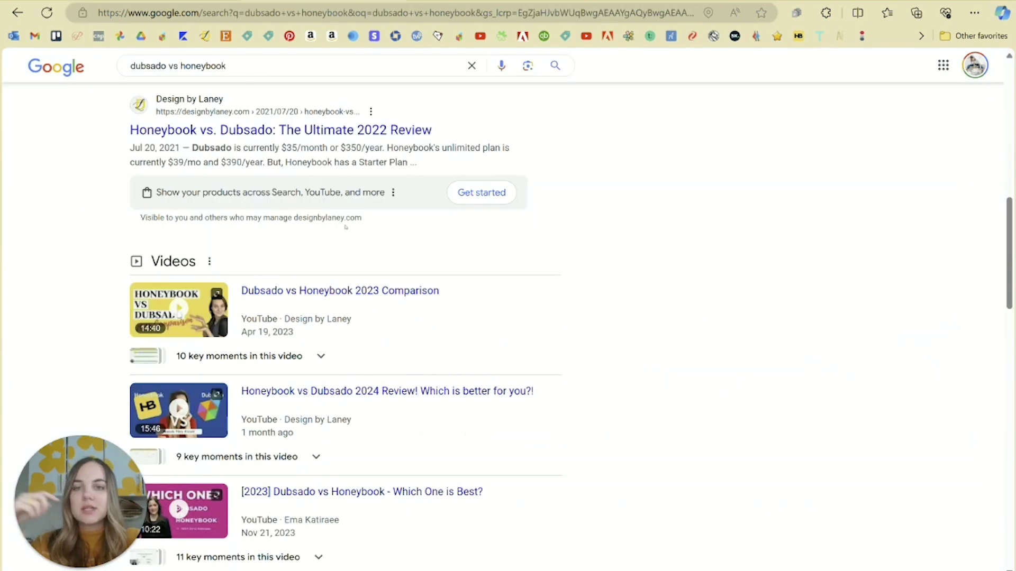
pyautogui.scroll(8, 345, 227)
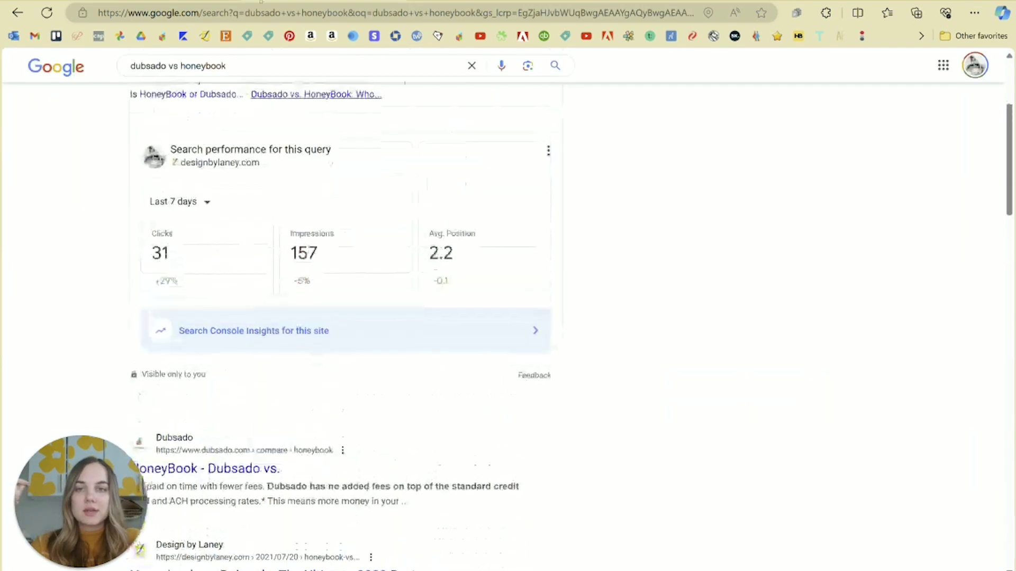
pyautogui.scroll(3, 586, 252)
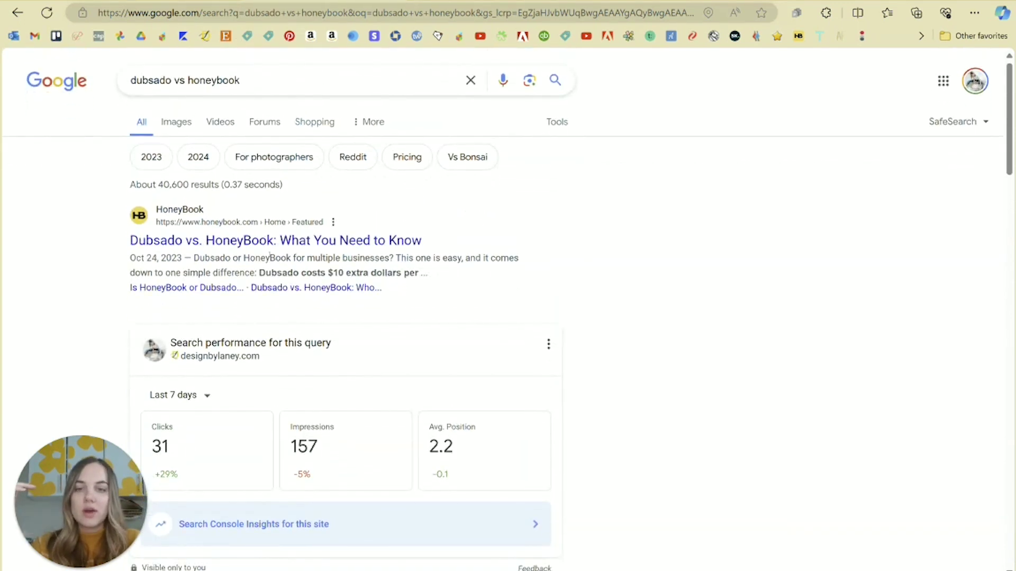
pyautogui.scroll(-8, 266, 290)
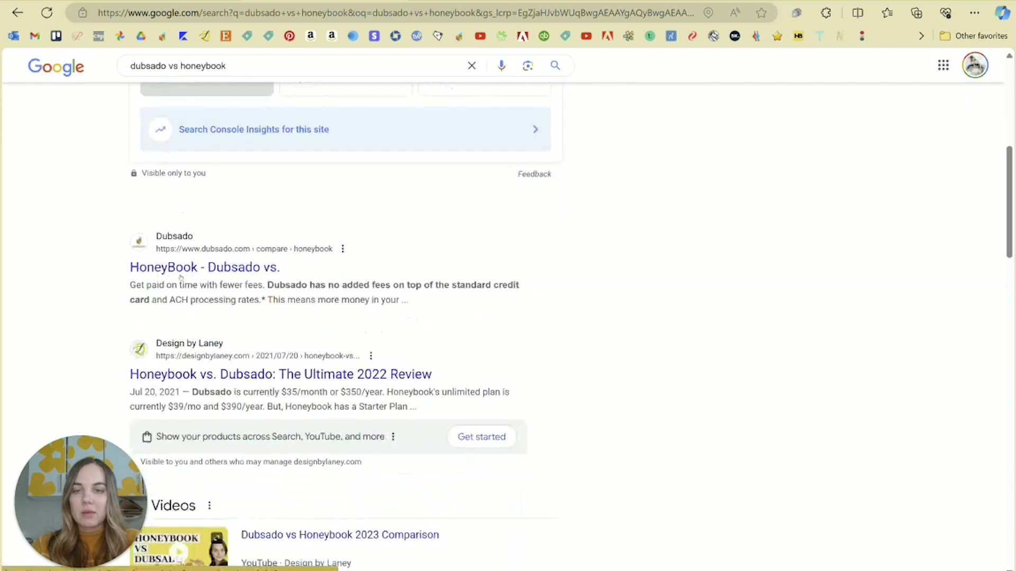
pyautogui.scroll(-1, 266, 290)
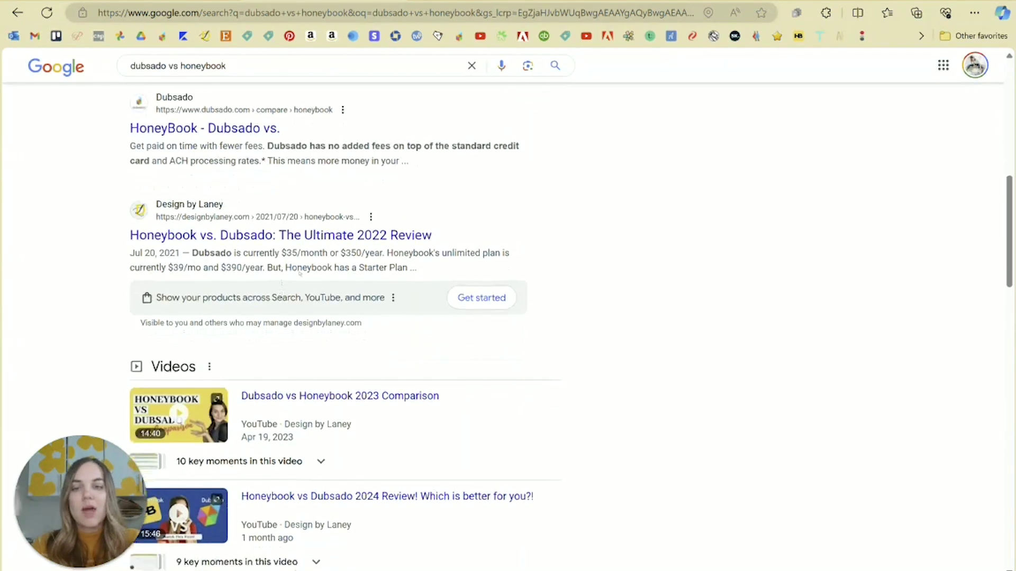
pyautogui.scroll(-2, 537, 262)
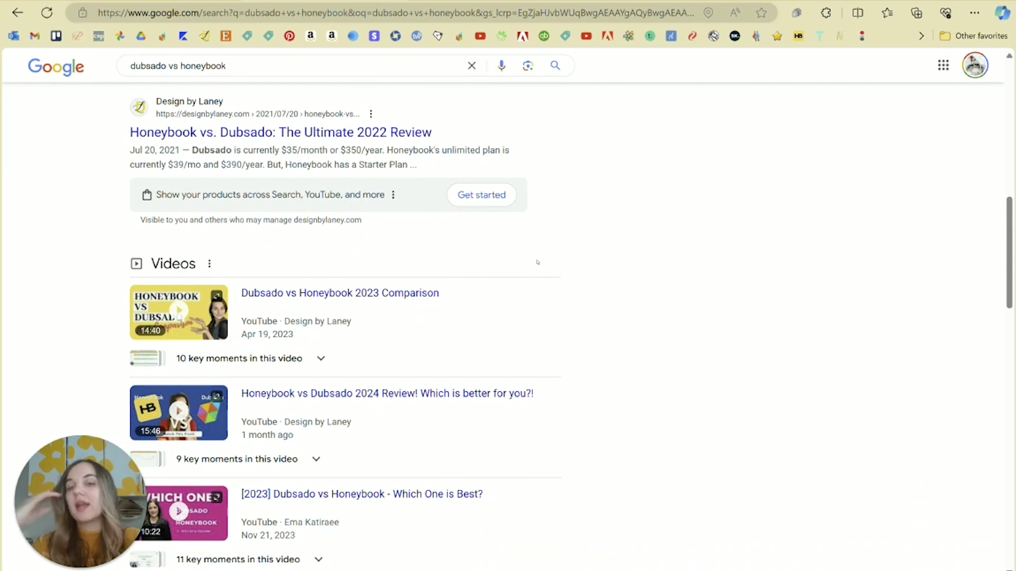
pyautogui.scroll(1, 537, 262)
pyautogui.scroll(-1, 537, 261)
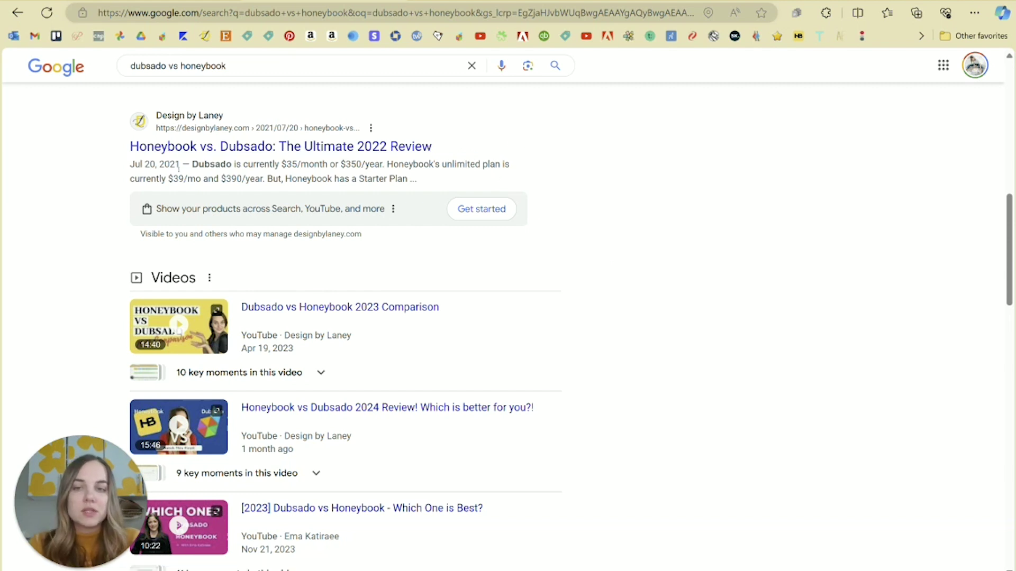
# Step: Highlight the 2021 publish date and the Design by Laney snippet's Starter Plan sentence
pyautogui.moveTo(179, 167); pyautogui.dragTo(162, 180)
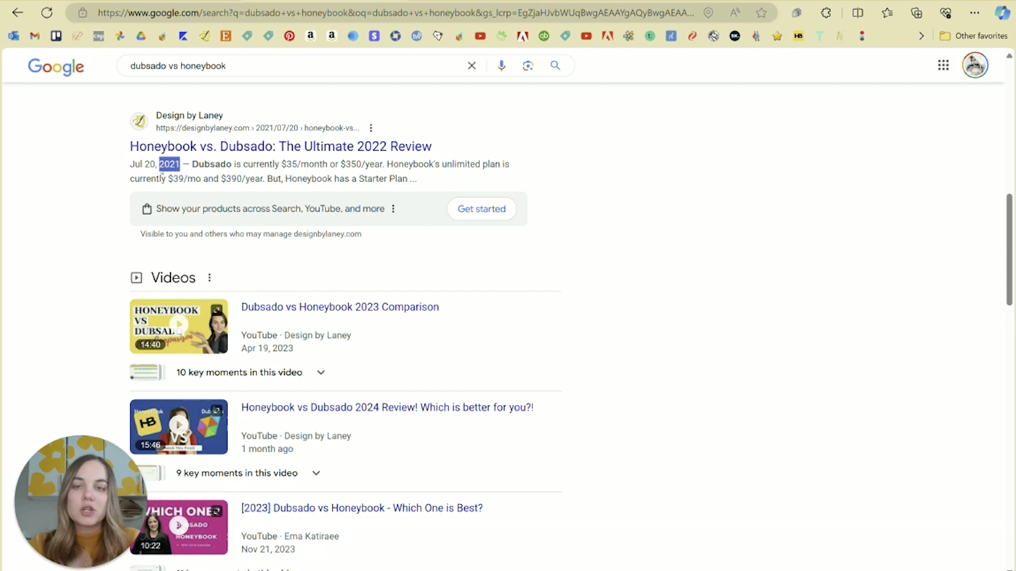
pyautogui.click(161, 178)
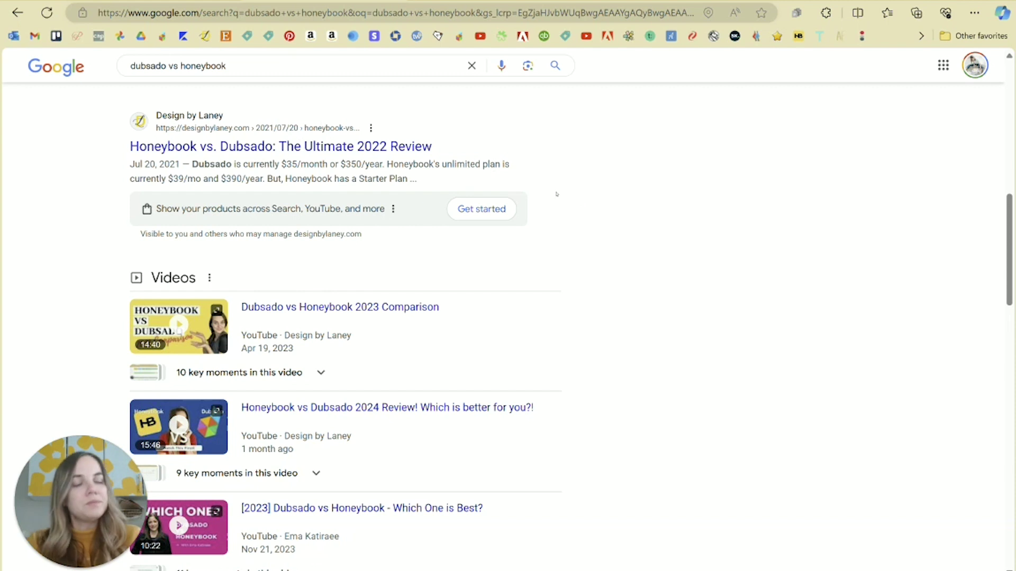
pyautogui.moveTo(192, 164)
pyautogui.mouseDown()
pyautogui.moveTo(435, 184)
pyautogui.moveTo(193, 170)
pyautogui.mouseUp()
pyautogui.click(435, 183)
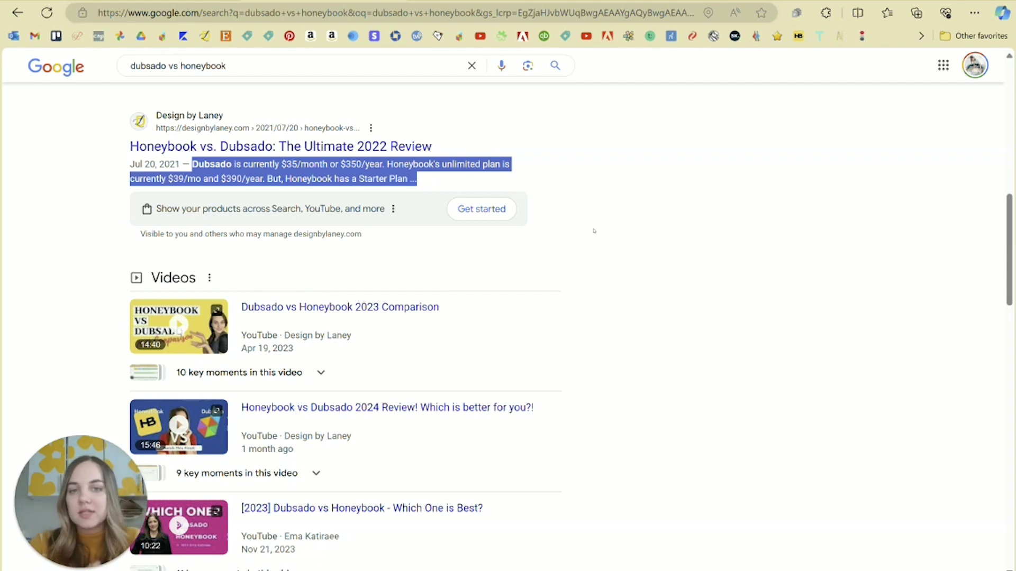
pyautogui.moveTo(417, 178)
pyautogui.mouseDown()
pyautogui.moveTo(191, 164)
pyautogui.moveTo(336, 165)
pyautogui.moveTo(427, 181)
pyautogui.mouseUp()
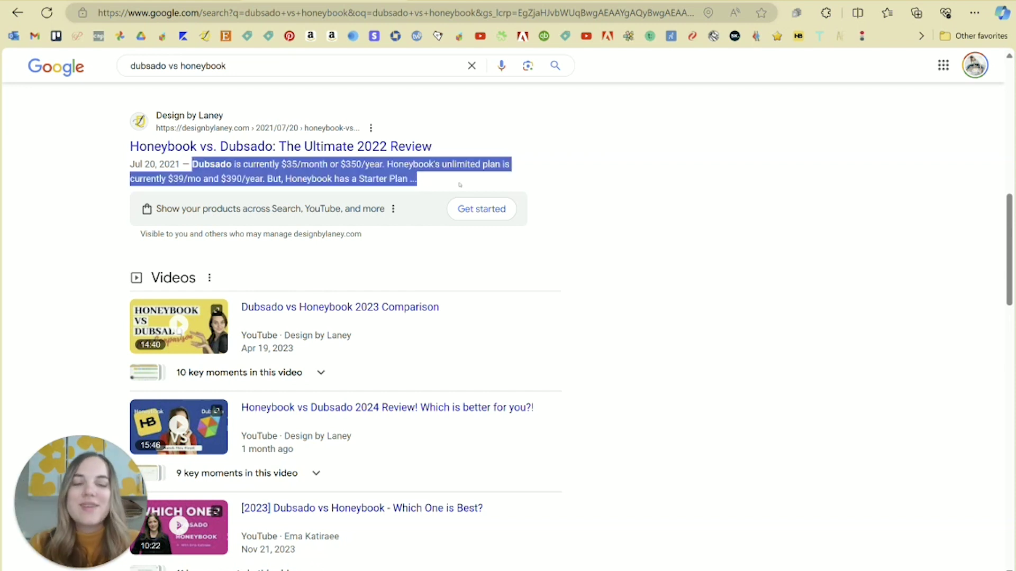
# Step: Highlight the Dubsado and HoneyBook result descriptions higher up the results page
pyautogui.scroll(2, 408, 338)
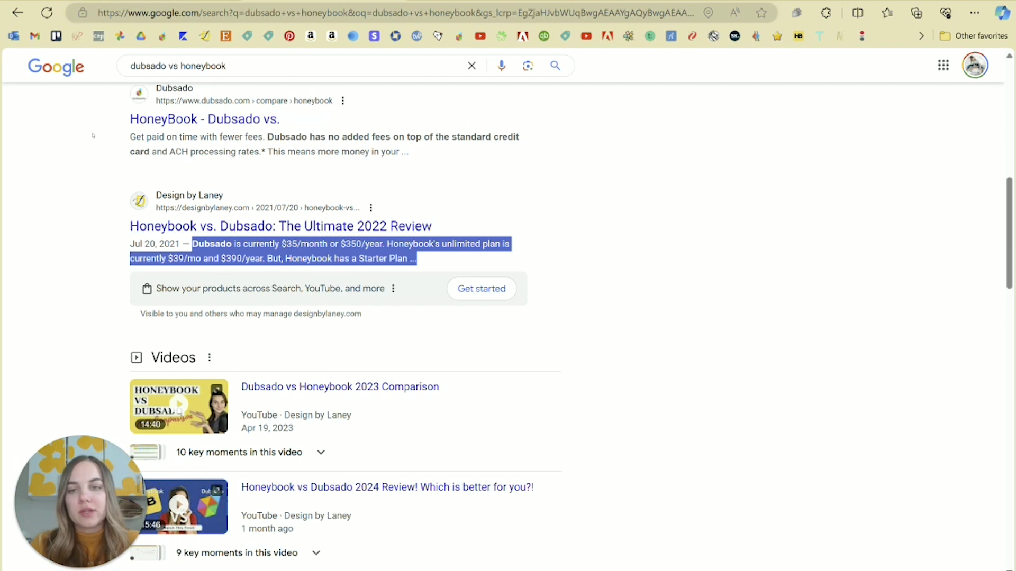
pyautogui.moveTo(127, 139); pyautogui.dragTo(430, 161)
pyautogui.click(730, 240)
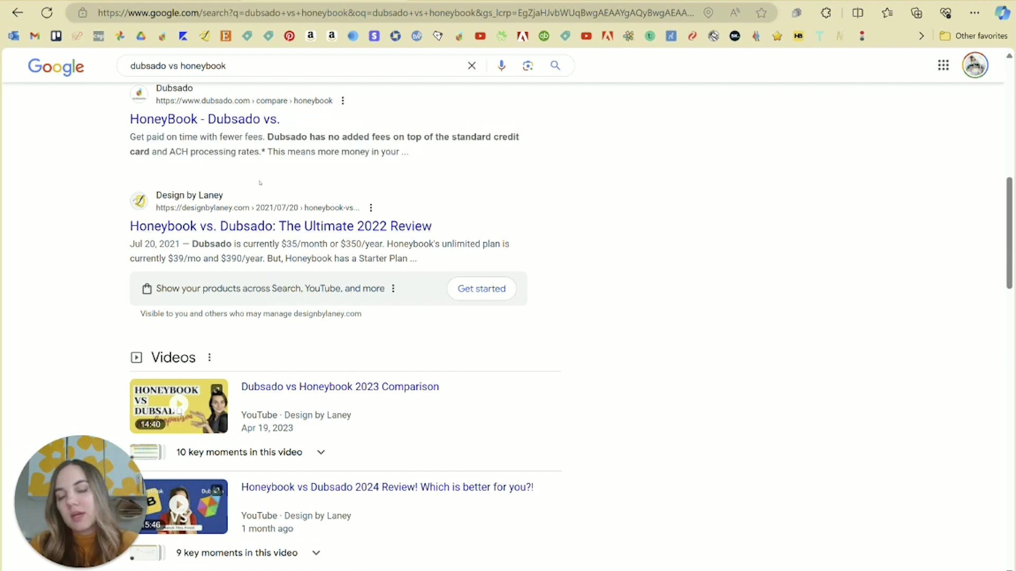
pyautogui.scroll(8, 434, 248)
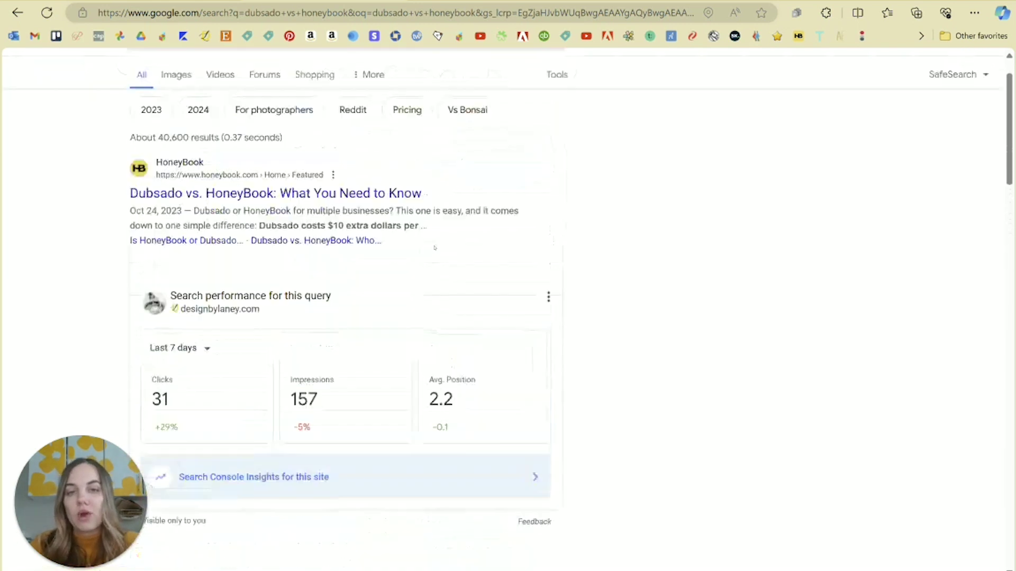
pyautogui.scroll(2, 434, 247)
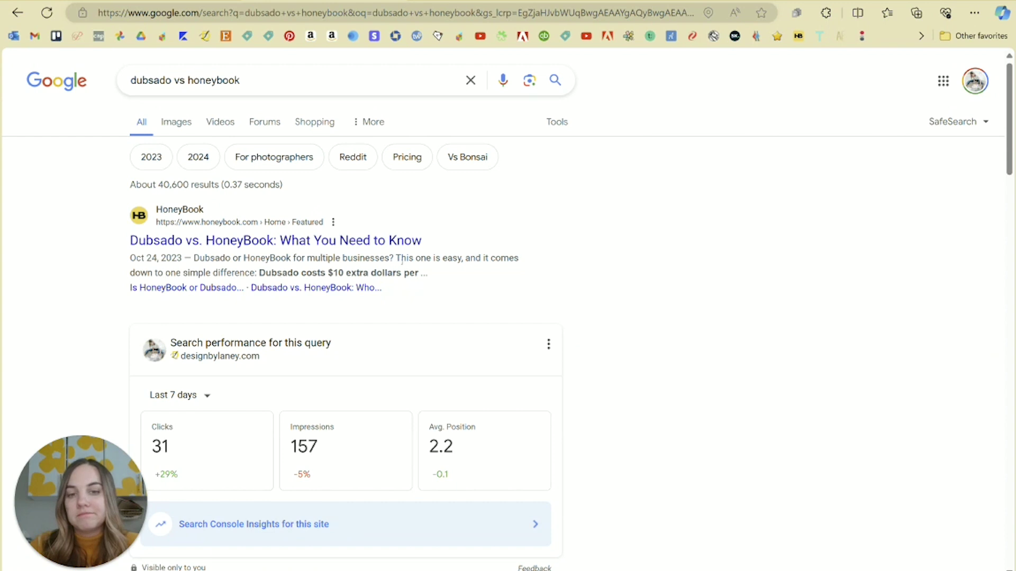
pyautogui.moveTo(400, 260); pyautogui.dragTo(426, 272)
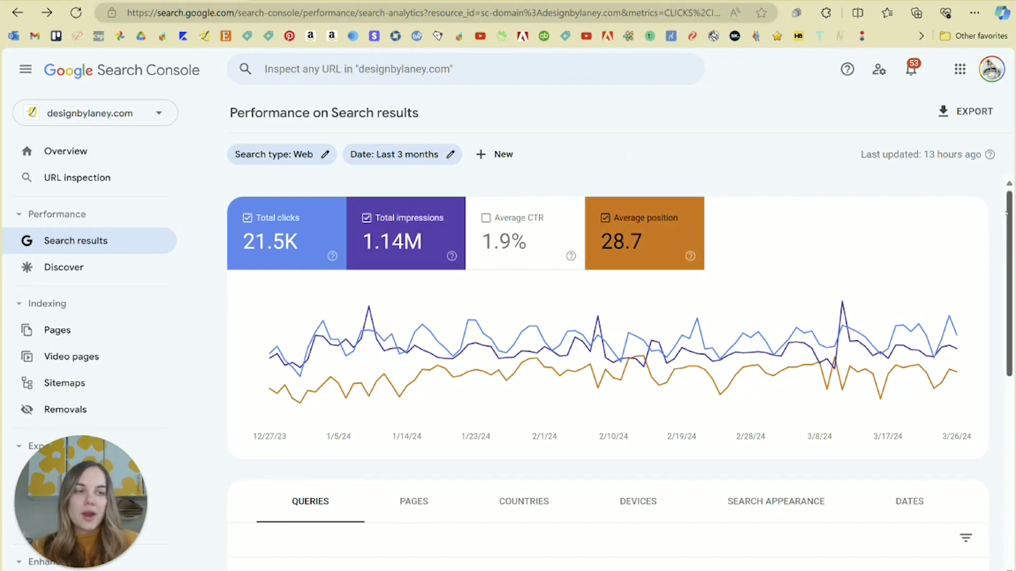
pyautogui.scroll(-6, 966, 224)
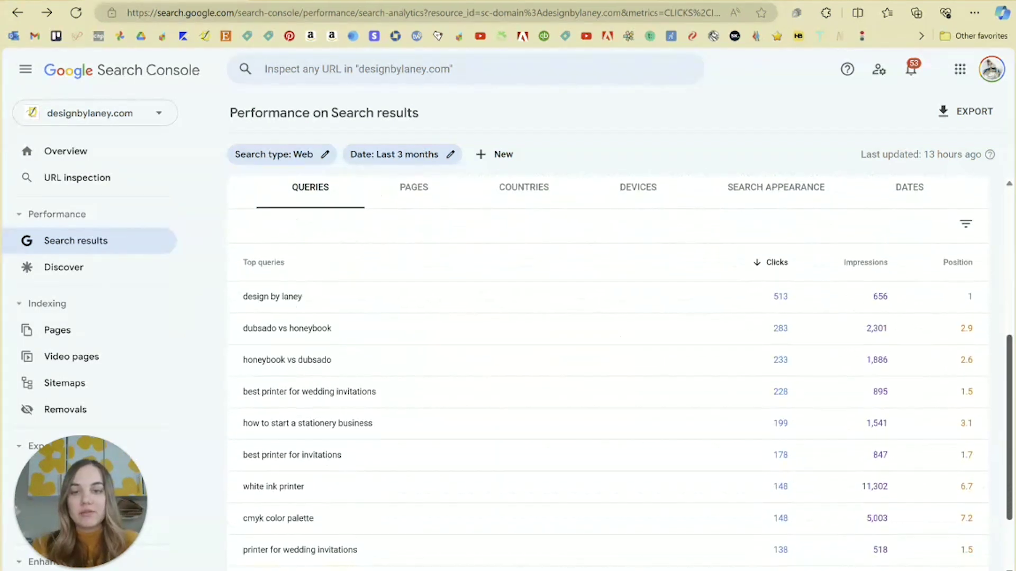
# Step: Browse the Queries table down to its 1,000-query total and back to the summary cards
pyautogui.scroll(-2, 623, 369)
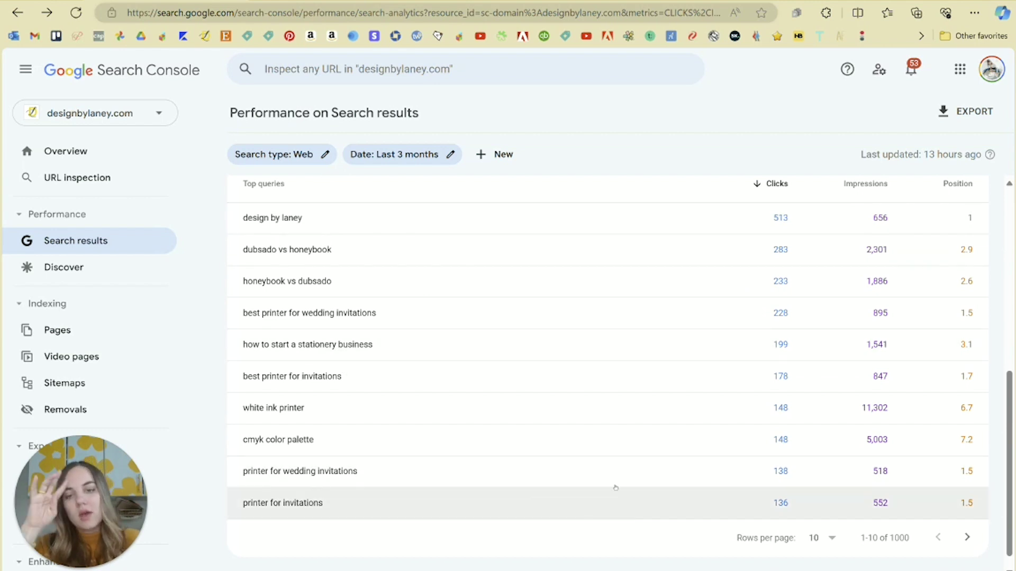
pyautogui.scroll(-1, 688, 439)
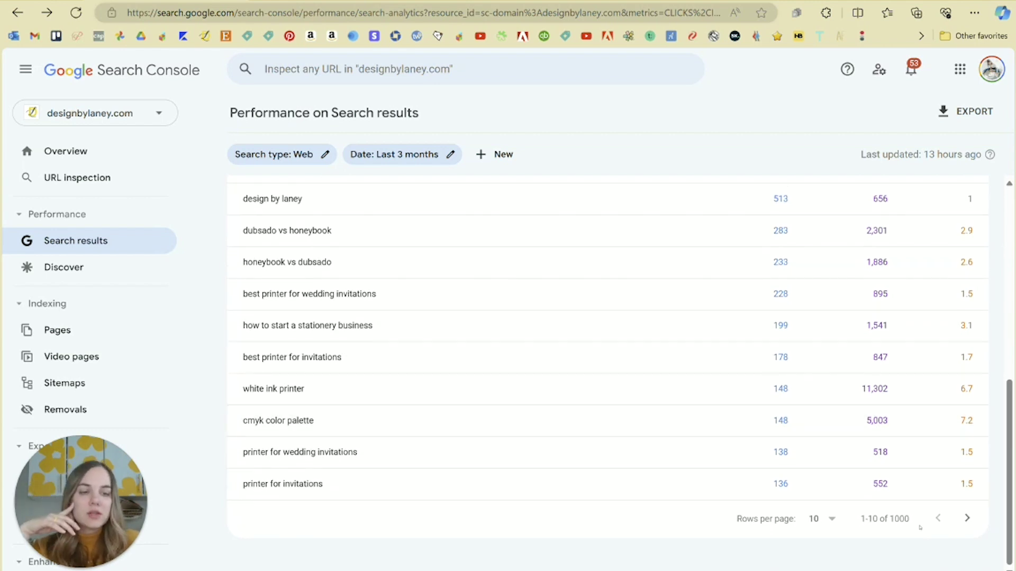
pyautogui.moveTo(904, 519); pyautogui.dragTo(851, 524)
pyautogui.click(852, 522)
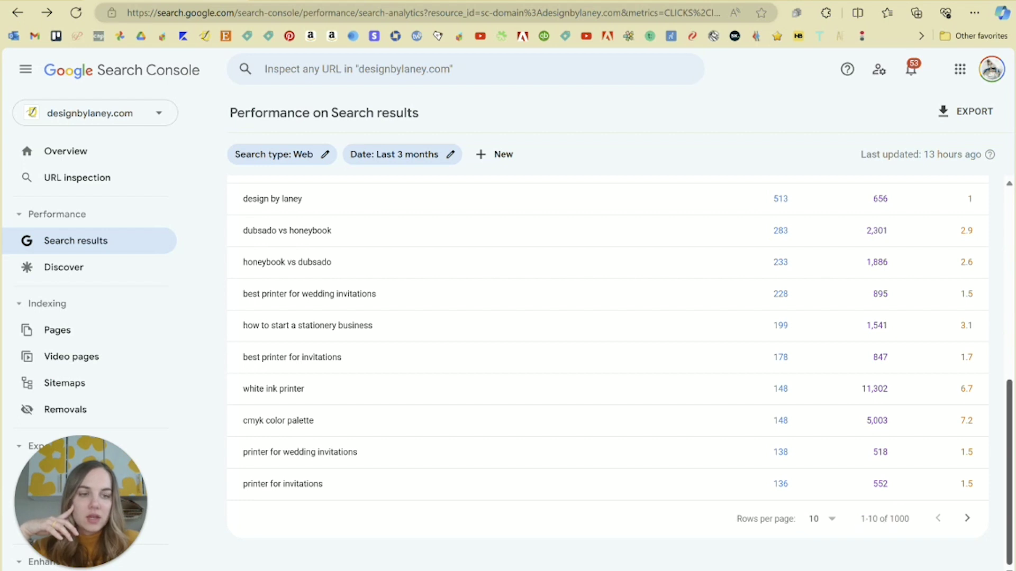
pyautogui.moveTo(1007, 498); pyautogui.dragTo(1008, 467)
pyautogui.scroll(7, 608, 370)
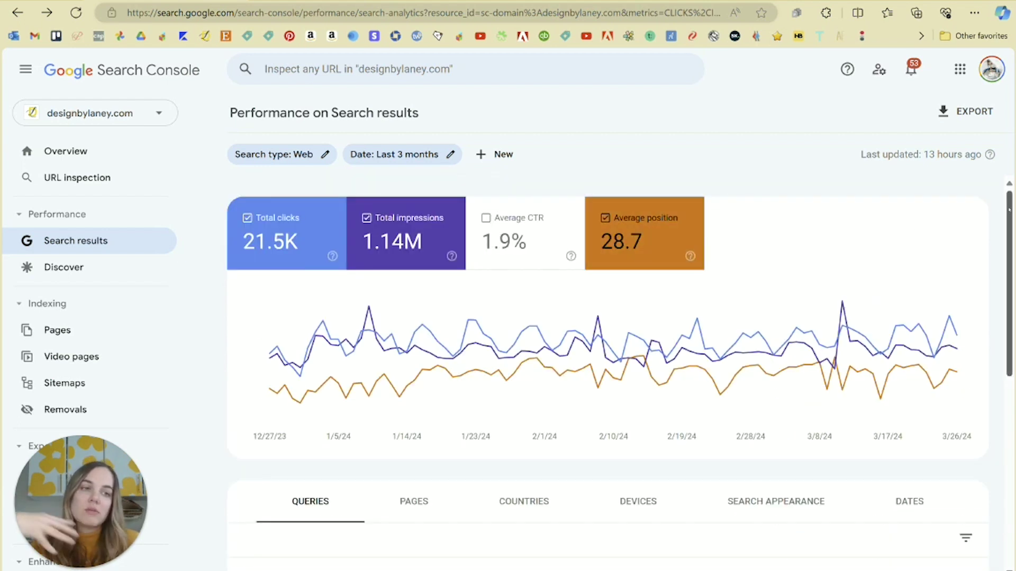
pyautogui.moveTo(1008, 210); pyautogui.dragTo(1008, 400)
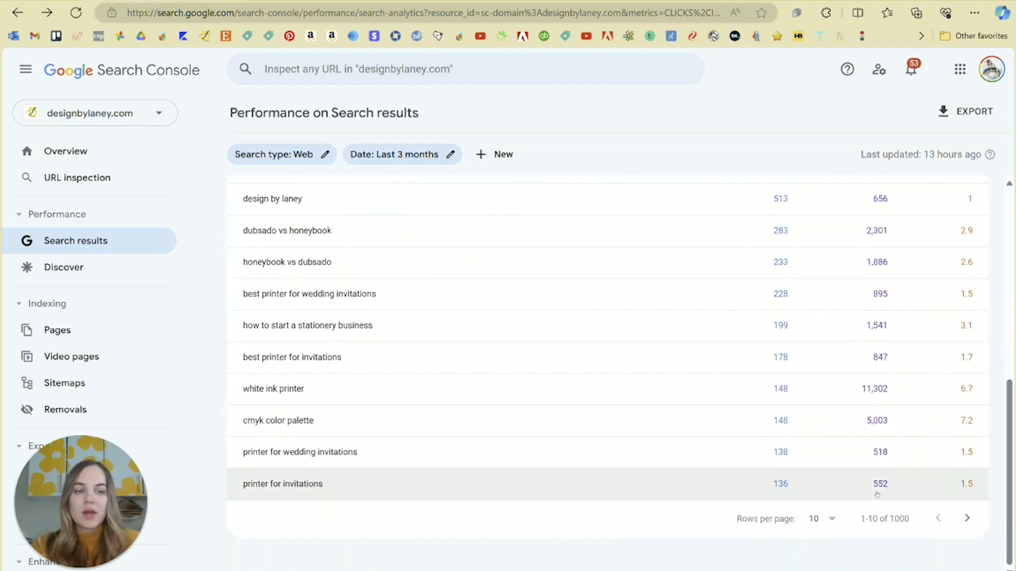
pyautogui.scroll(1, 727, 418)
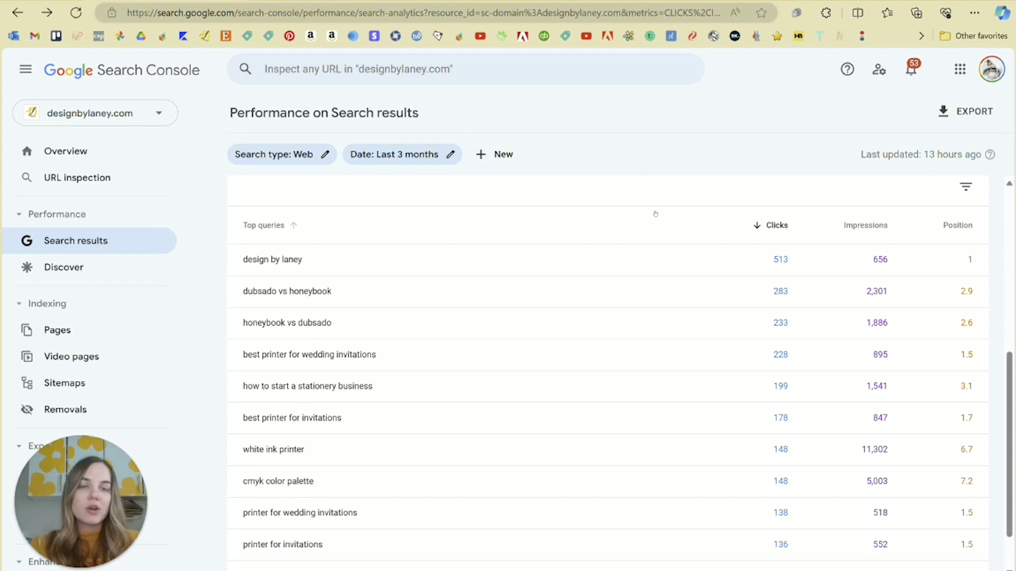
pyautogui.scroll(-1, 669, 224)
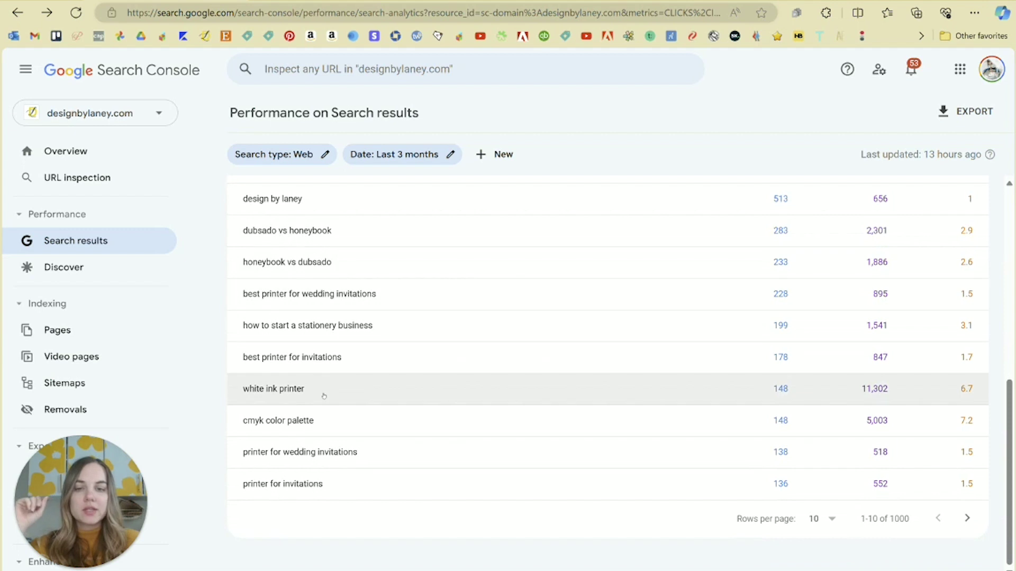
# Step: Highlight the 'white ink printer' query (11,302 impressions, position 6.7) and review its row
pyautogui.moveTo(304, 391); pyautogui.dragTo(241, 390)
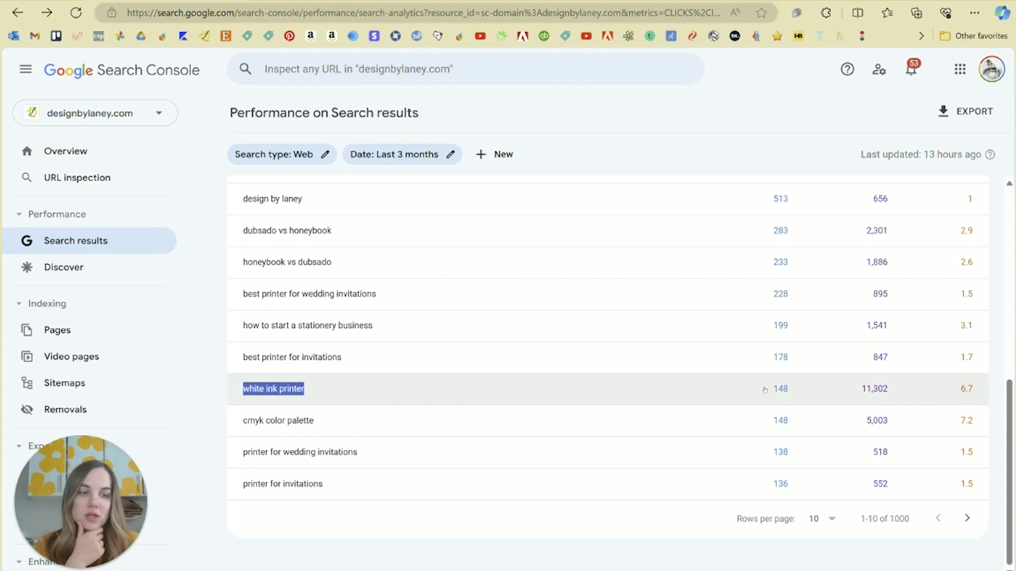
pyautogui.scroll(2, 876, 402)
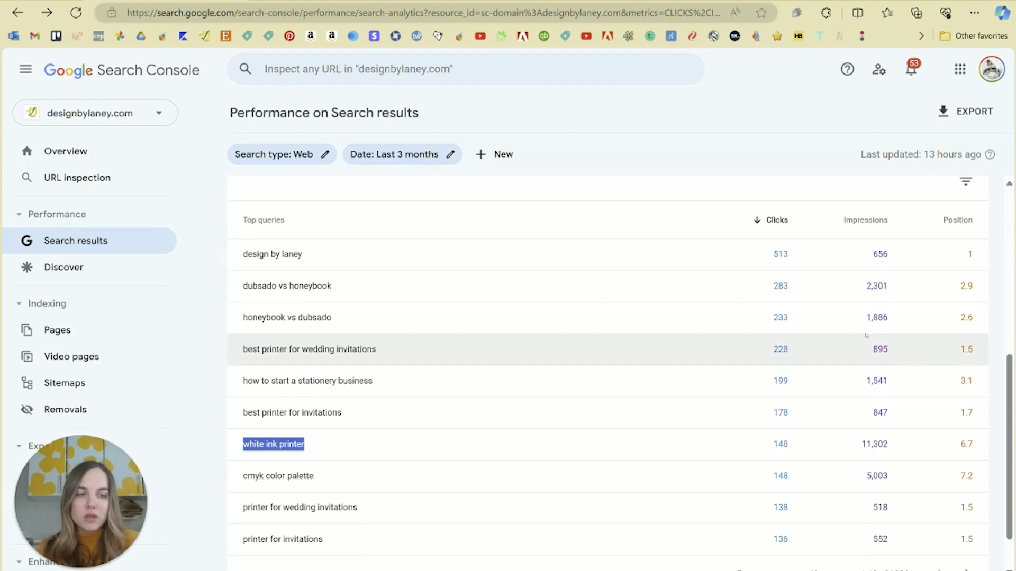
pyautogui.scroll(-2, 870, 365)
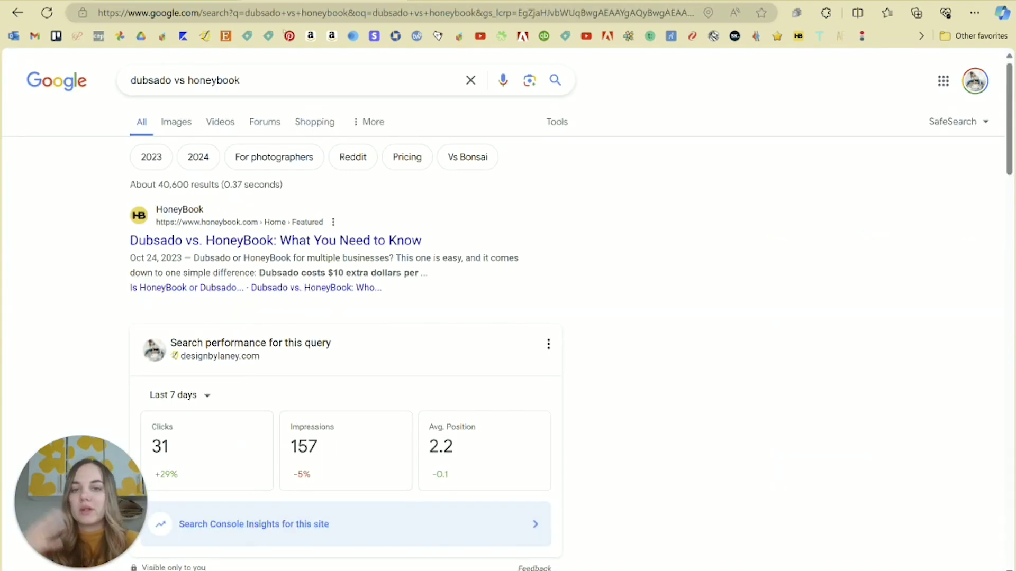
pyautogui.scroll(-1, 585, 257)
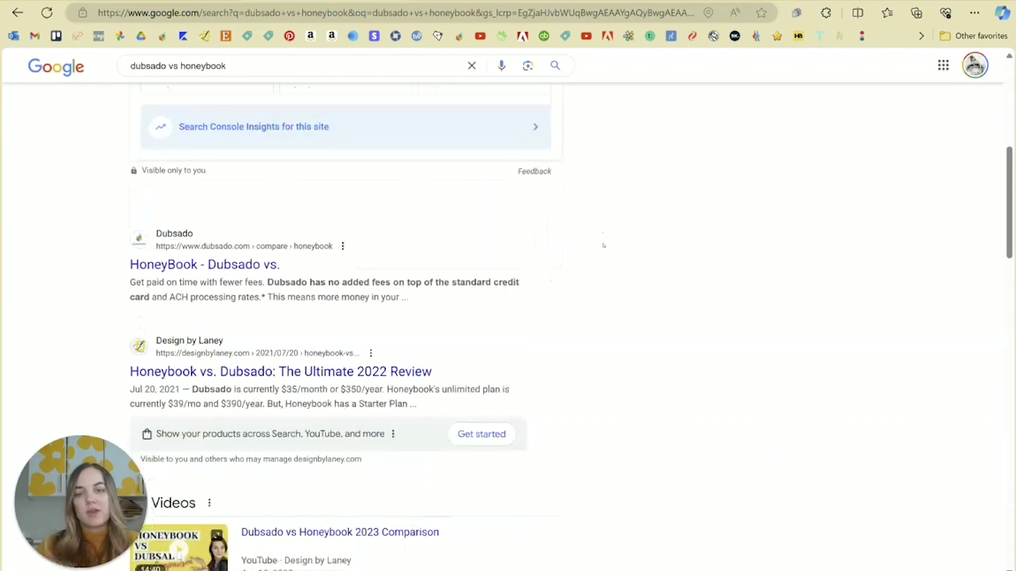
# Step: Clear the highlight, mark 'how to start a stationery business', then show the top pages table
pyautogui.scroll(-2, 603, 245)
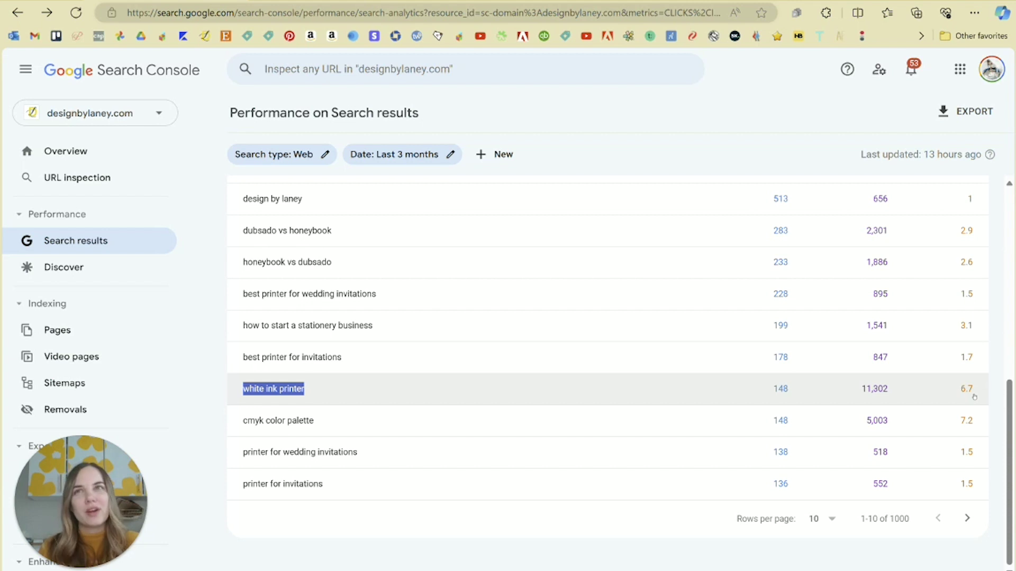
pyautogui.click(476, 373)
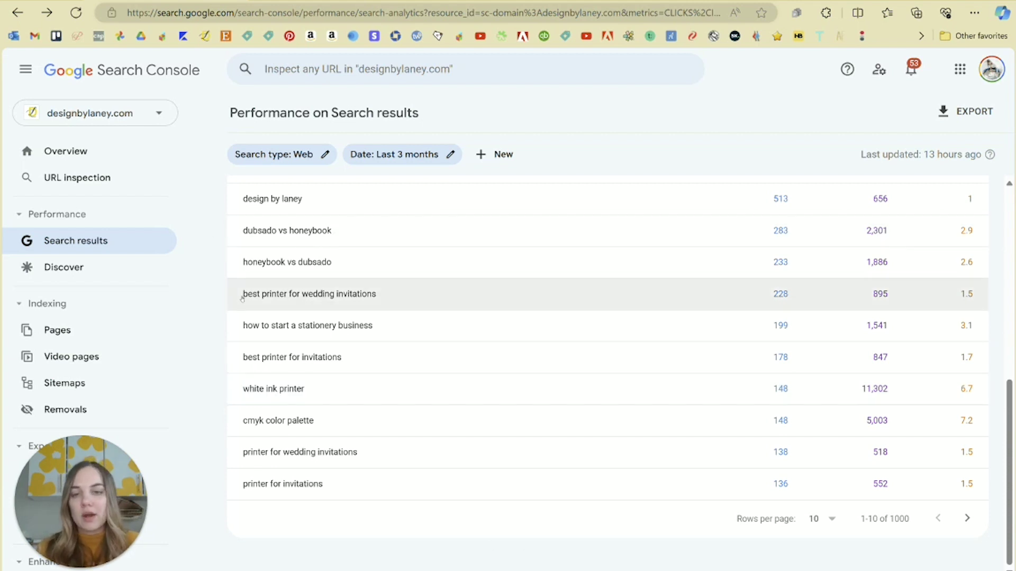
pyautogui.moveTo(236, 324); pyautogui.dragTo(397, 331)
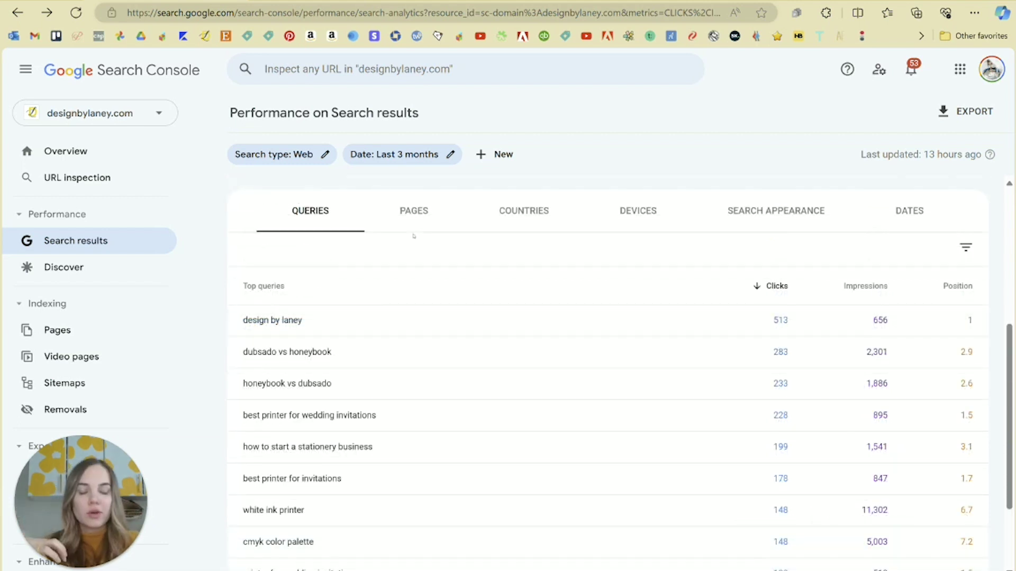
pyautogui.scroll(-2, 456, 349)
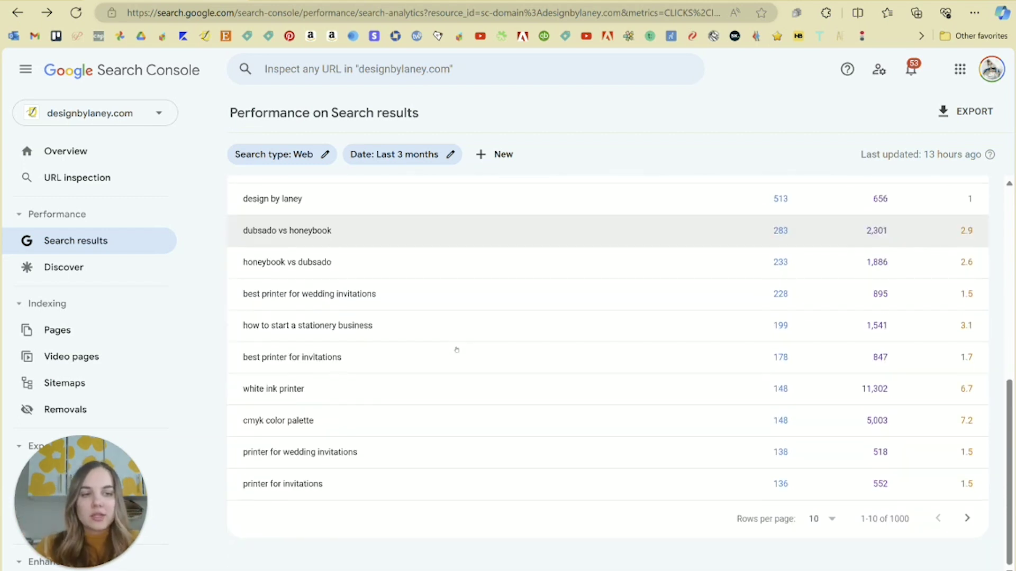
pyautogui.scroll(2, 456, 350)
pyautogui.scroll(1, 456, 349)
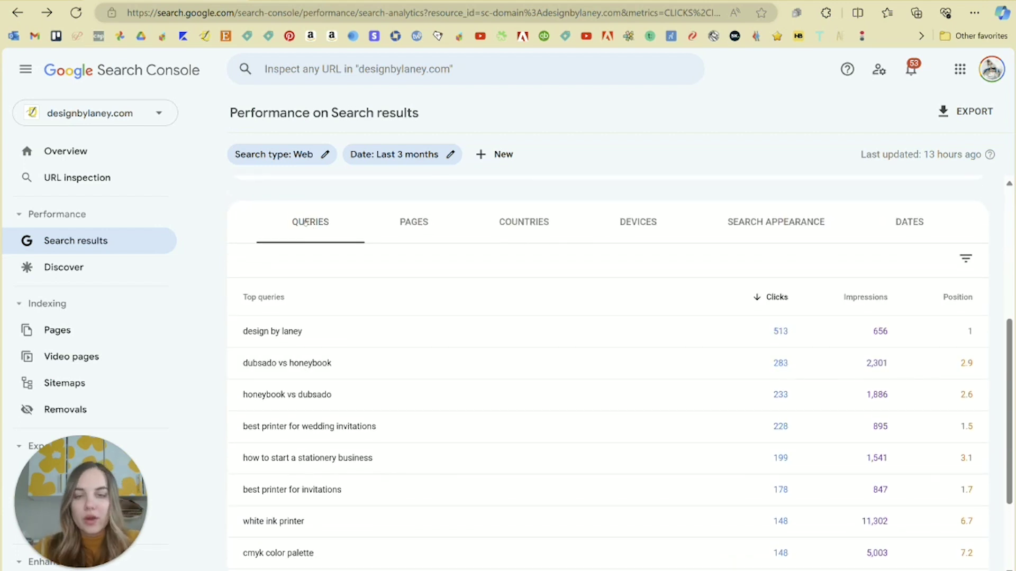
pyautogui.click(412, 218)
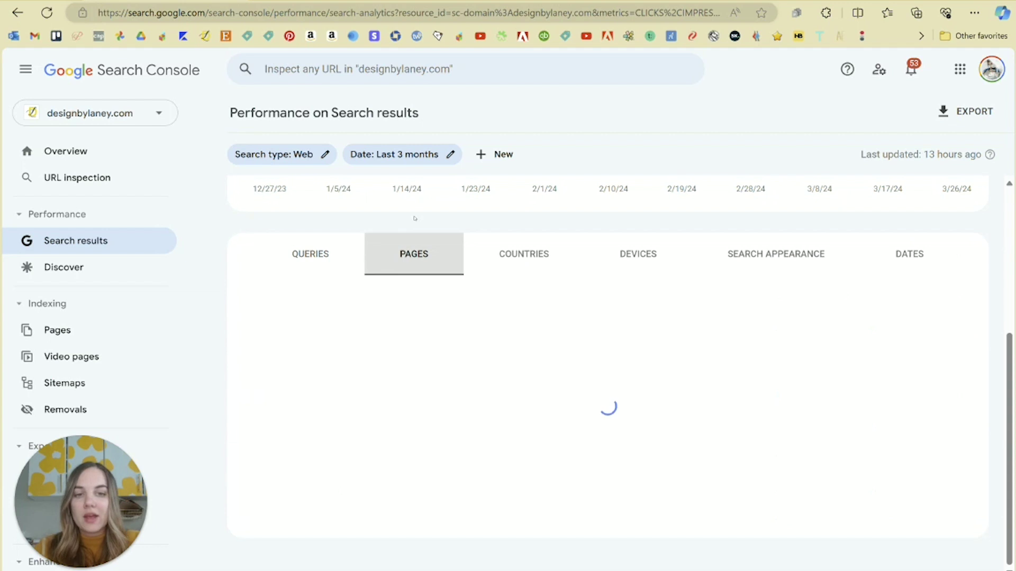
# Step: Filter to the CMYK colors for printing post, list its queries, then go back
pyautogui.scroll(-4, 540, 312)
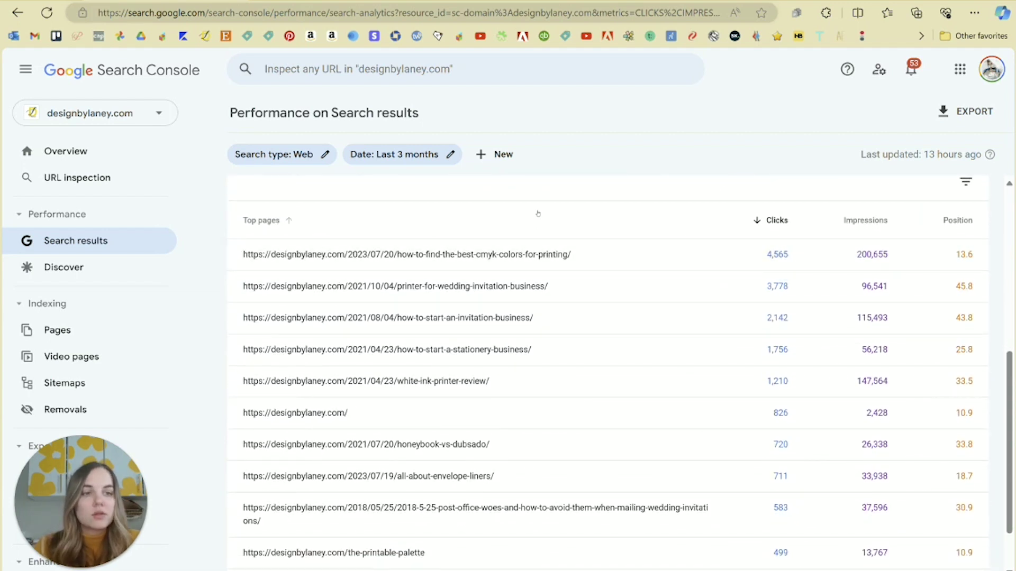
pyautogui.click(398, 253)
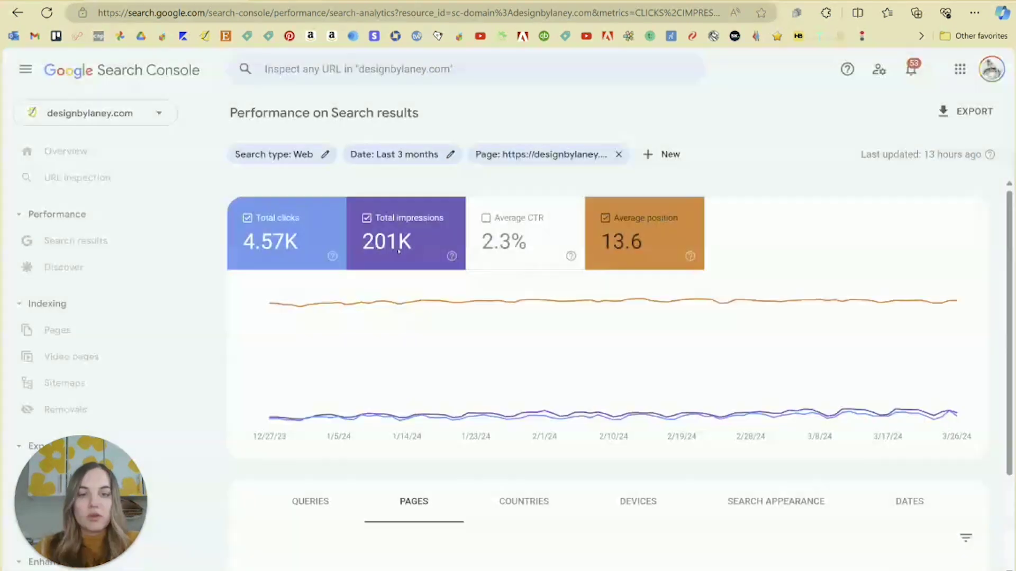
pyautogui.scroll(-3, 489, 416)
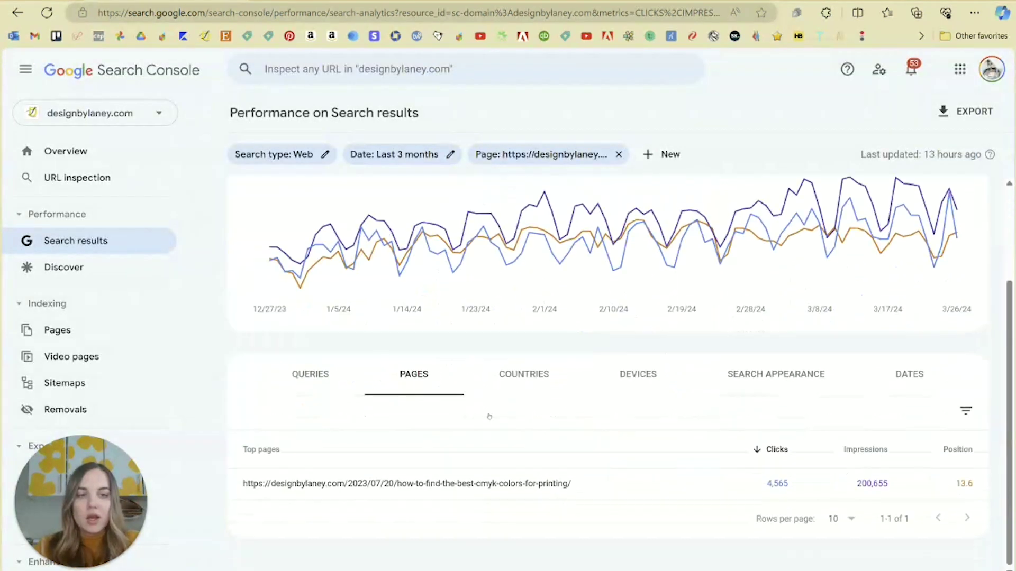
pyautogui.click(337, 379)
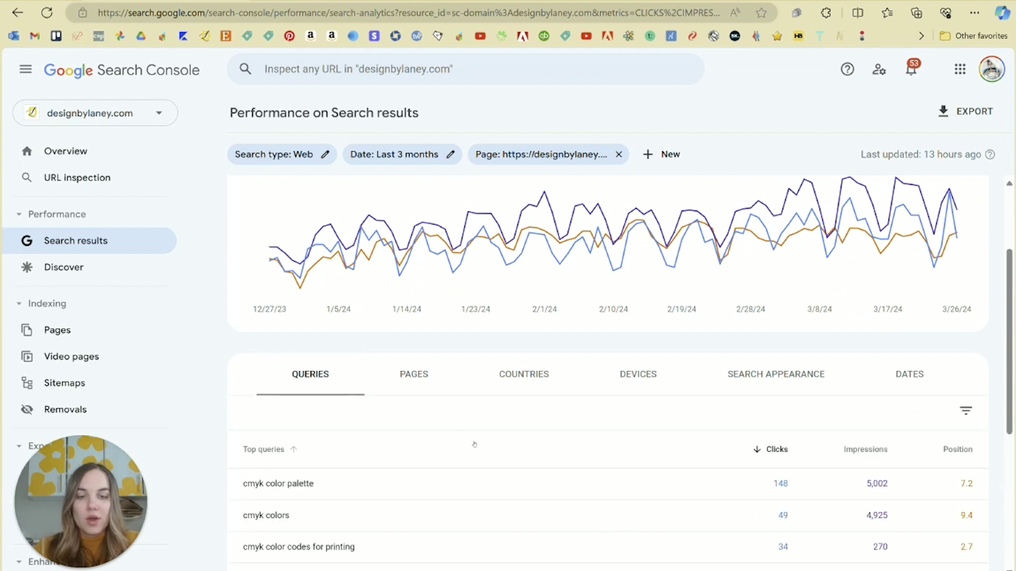
pyautogui.scroll(-5, 474, 444)
pyautogui.scroll(6, 474, 444)
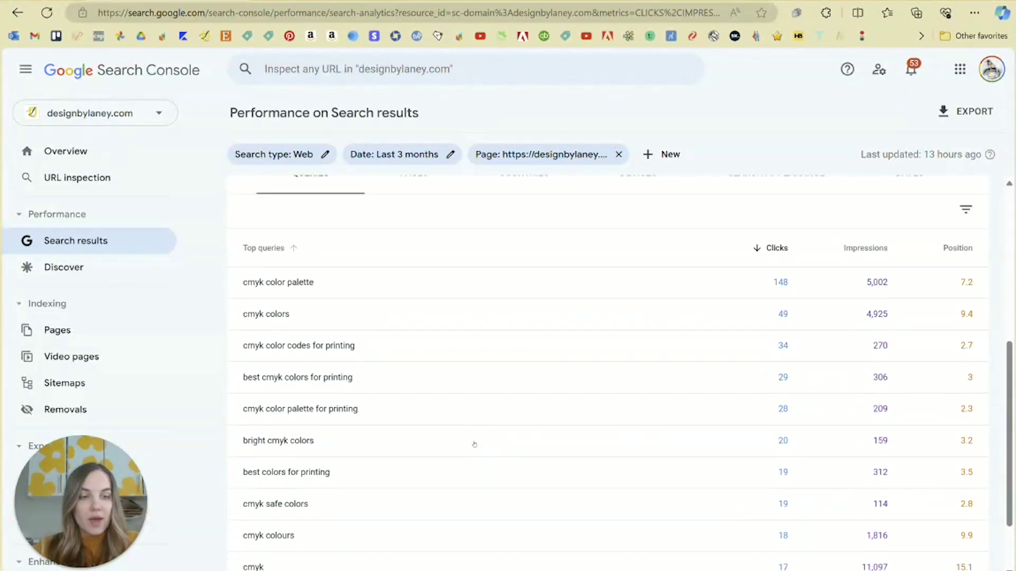
pyautogui.click(18, 13)
# Step: Return to the unfiltered report and show the top queries table
pyautogui.click(18, 12)
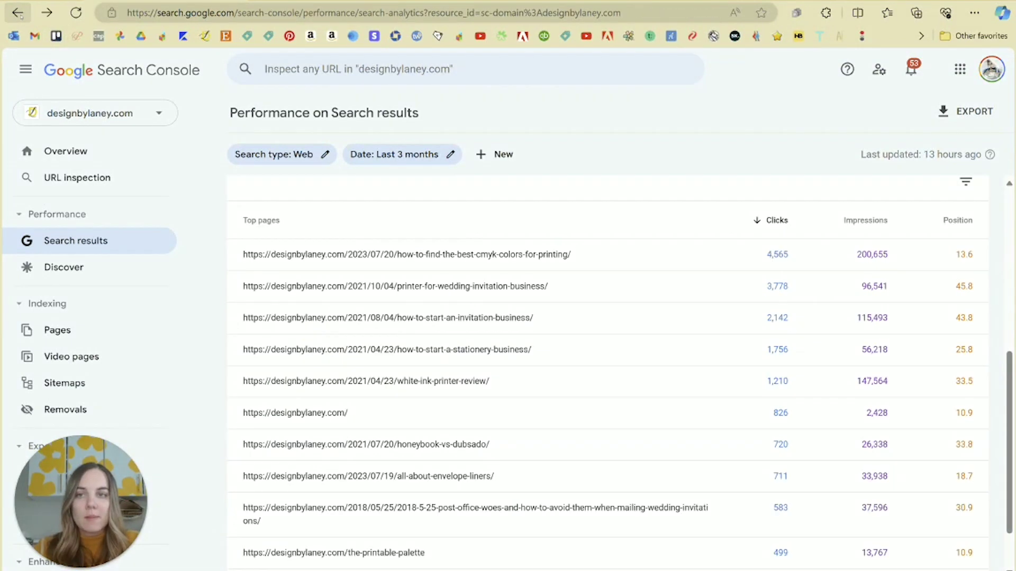
pyautogui.click(310, 273)
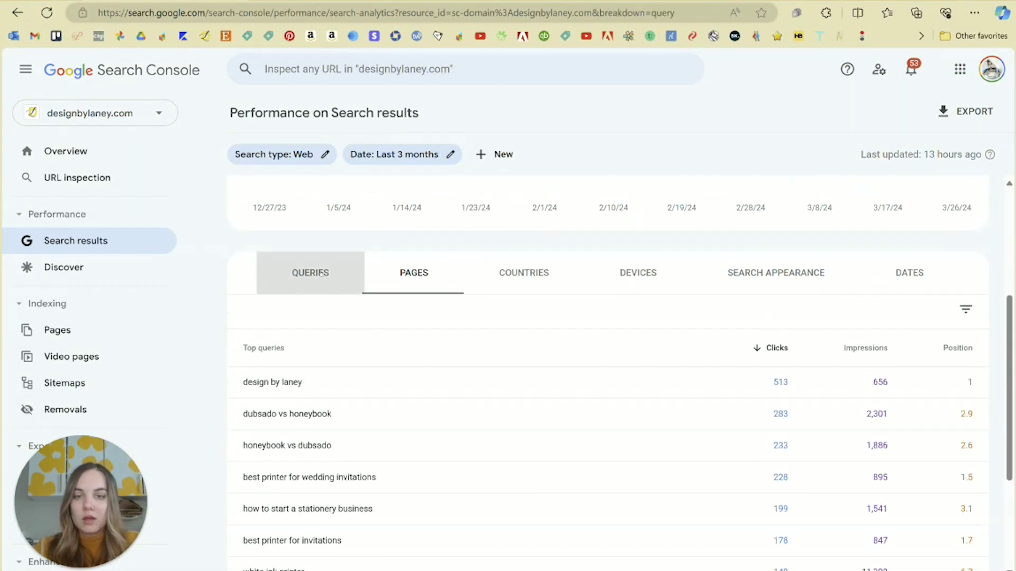
pyautogui.scroll(-2, 489, 368)
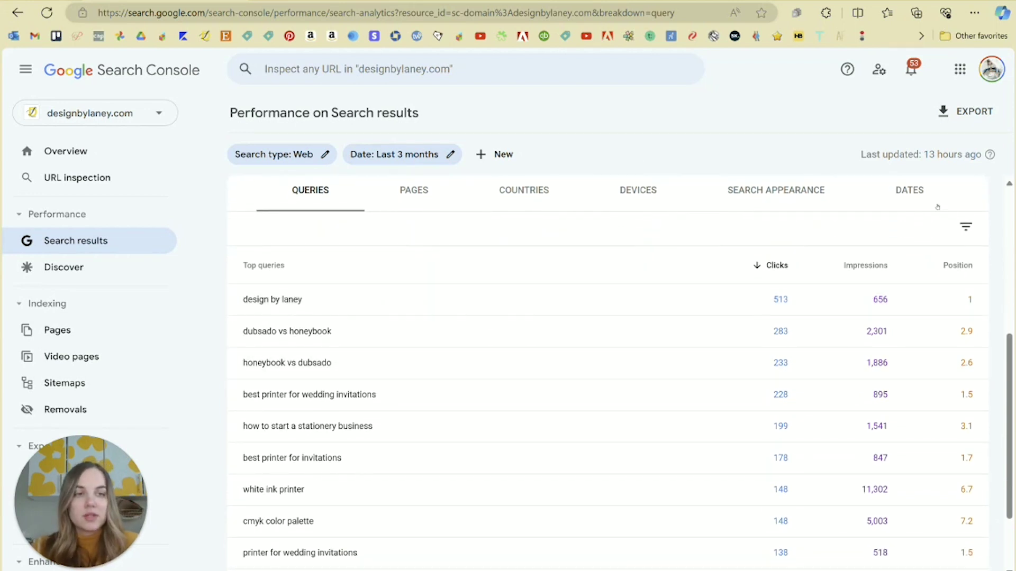
# Step: Add an average position filter of smaller than 25 to the queries
pyautogui.click(965, 228)
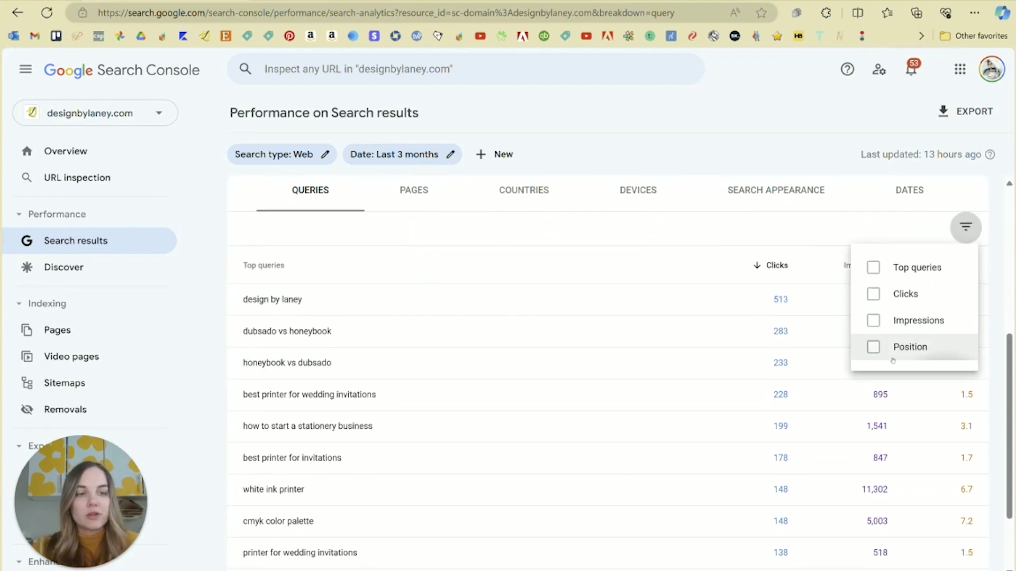
pyautogui.click(874, 351)
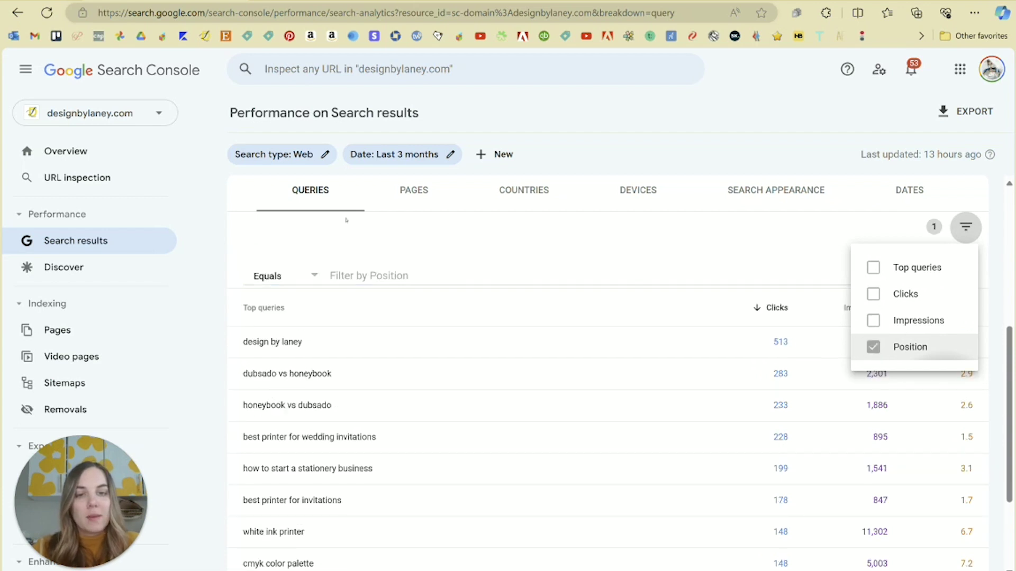
pyautogui.click(283, 275)
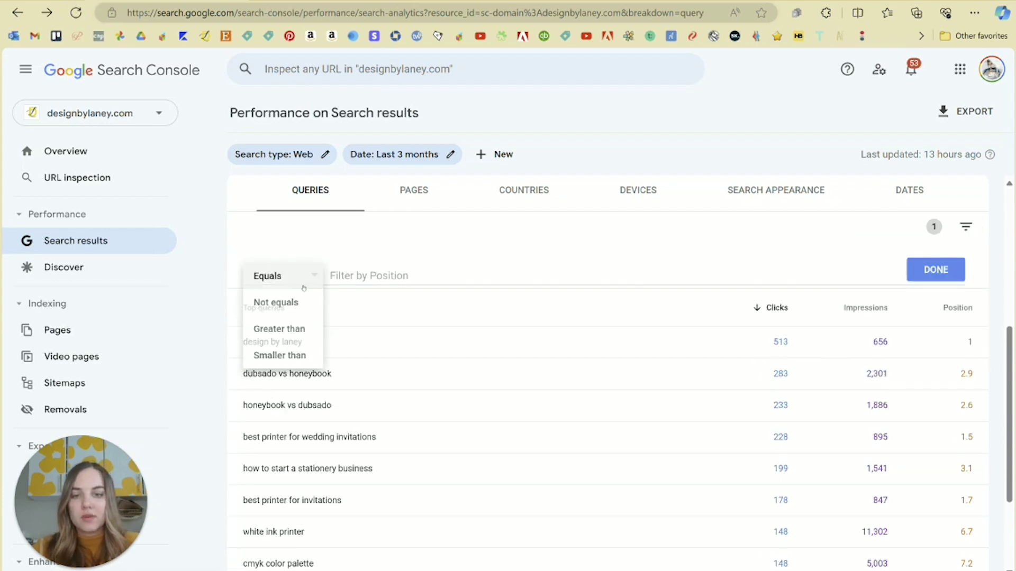
pyautogui.click(300, 356)
pyautogui.click(376, 275)
pyautogui.write('3')
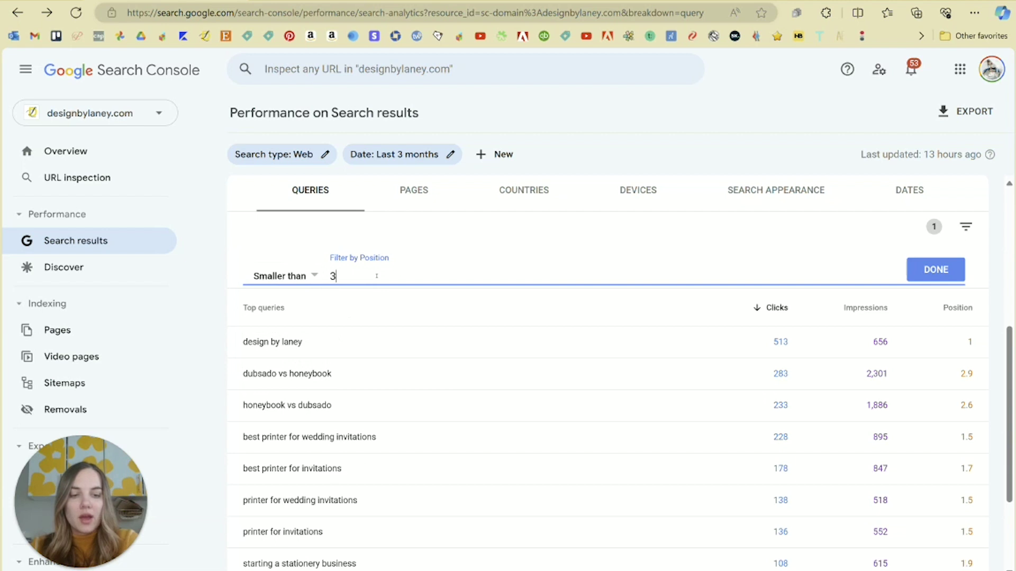
pyautogui.press('BackSpace')
pyautogui.write('25')
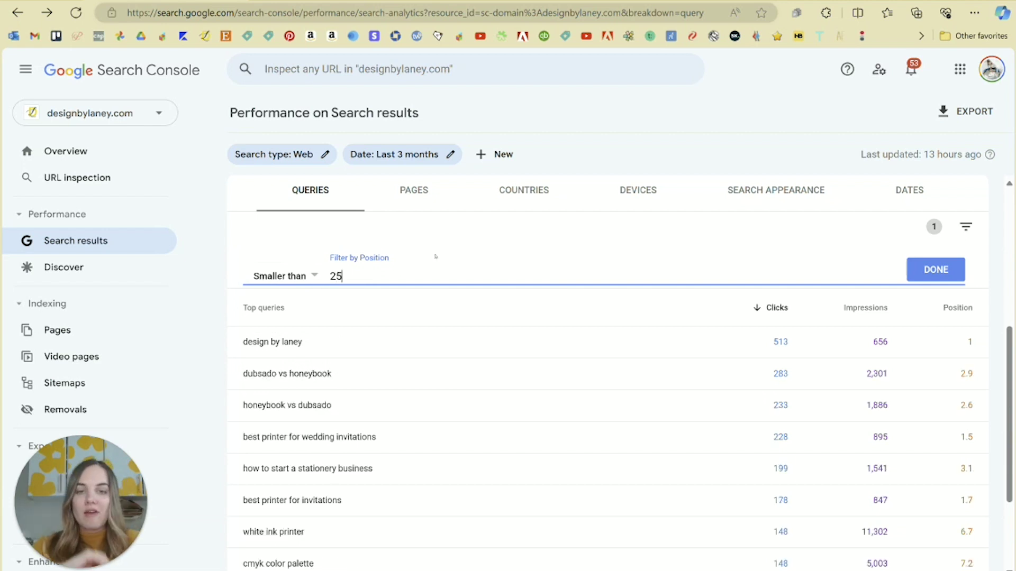
pyautogui.click(933, 270)
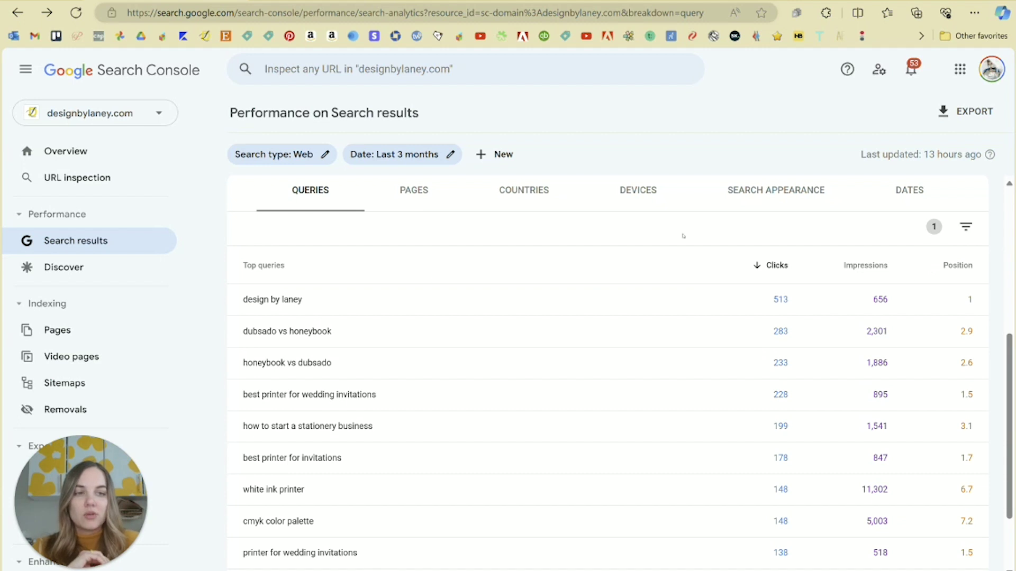
# Step: Sort the filtered queries by impressions, highest first, and browse the results
pyautogui.click(965, 228)
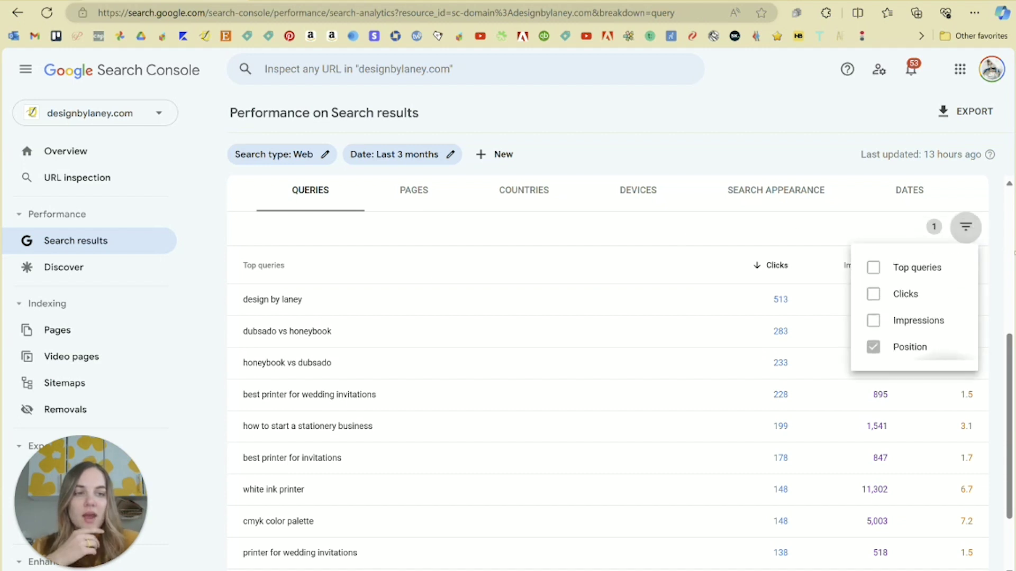
pyautogui.click(1001, 258)
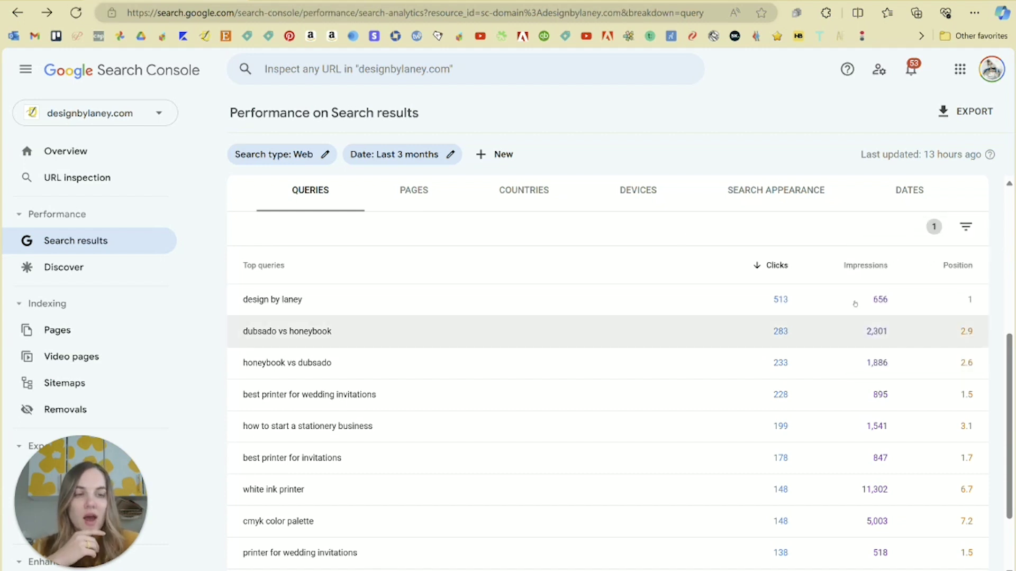
pyautogui.click(855, 266)
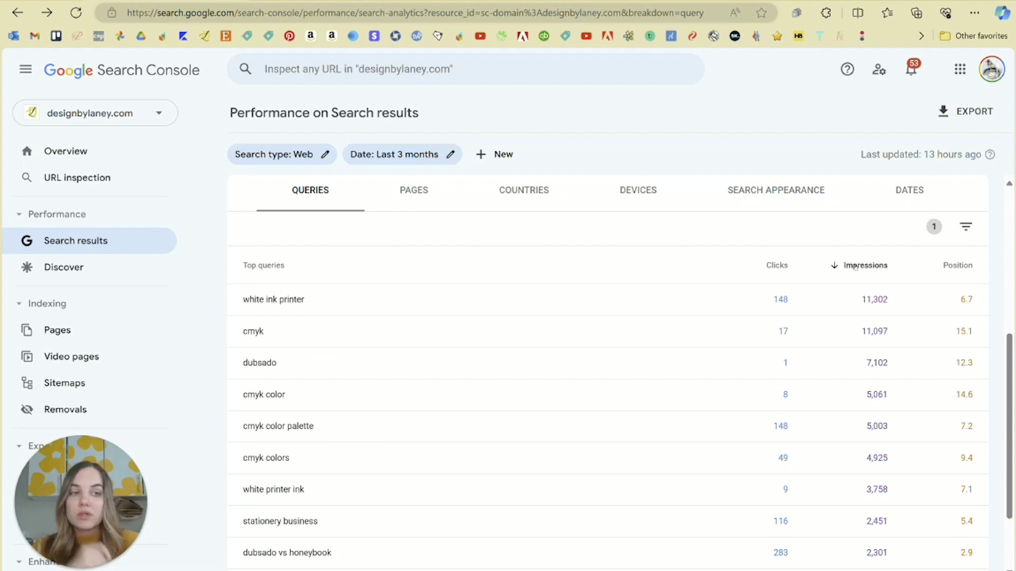
pyautogui.scroll(-2, 983, 288)
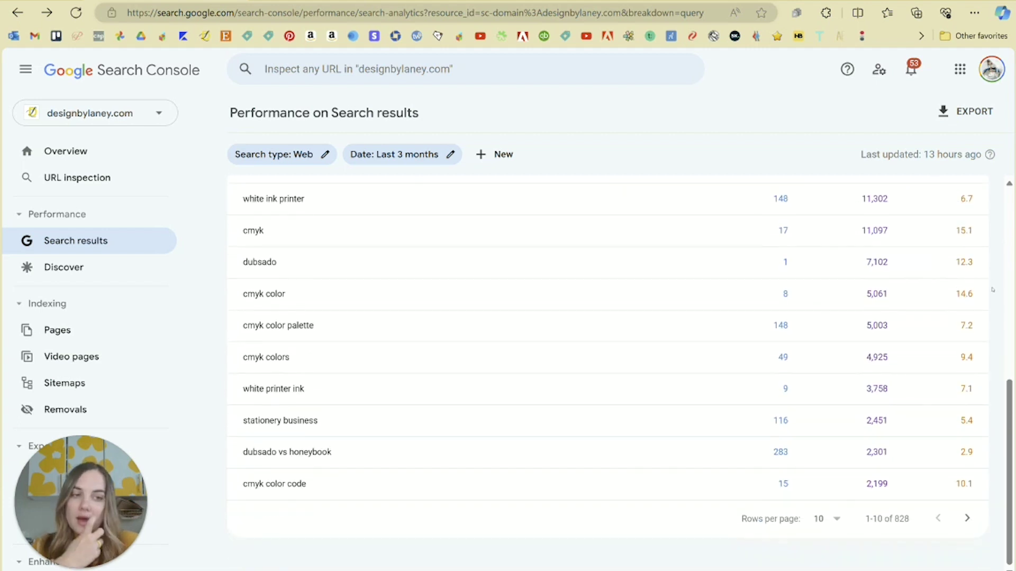
pyautogui.scroll(1, 992, 289)
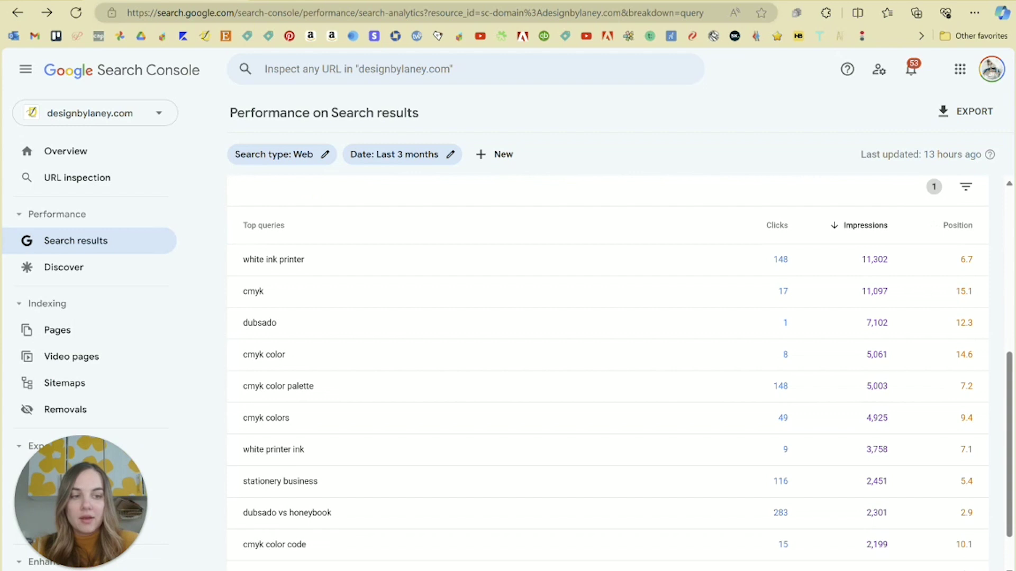
pyautogui.scroll(-1, 1001, 295)
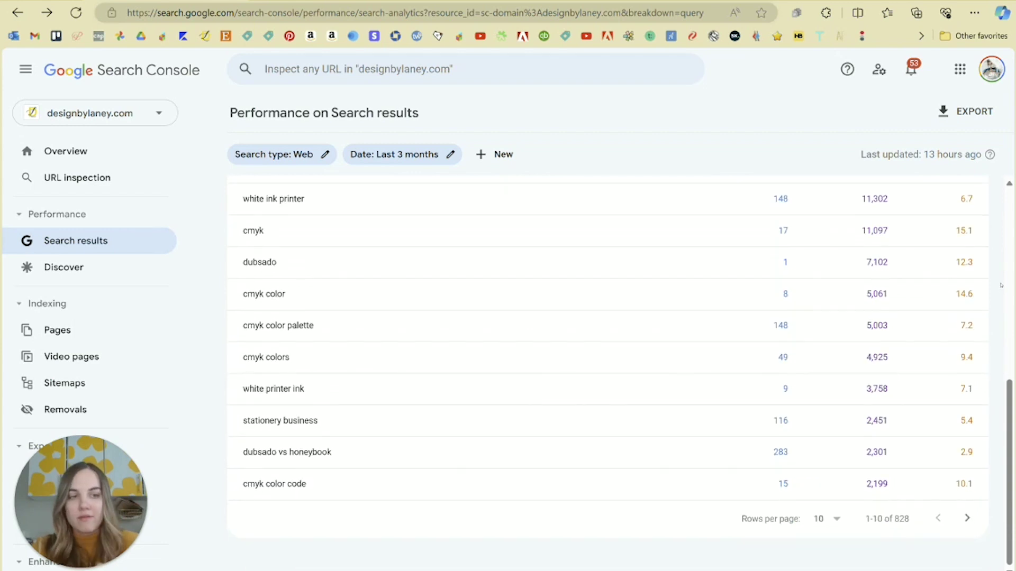
pyautogui.scroll(2, 999, 286)
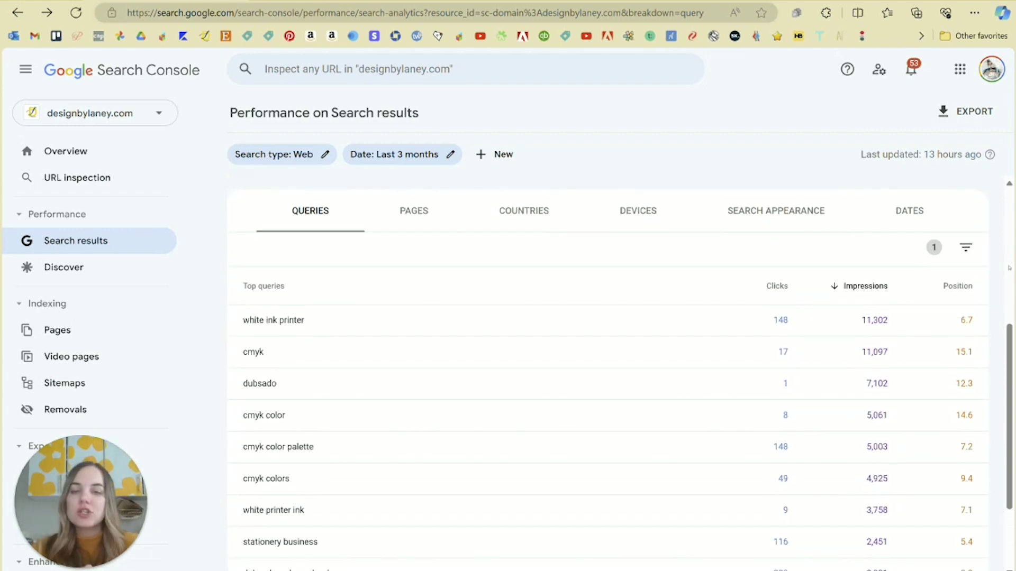
pyautogui.scroll(-1, 356, 286)
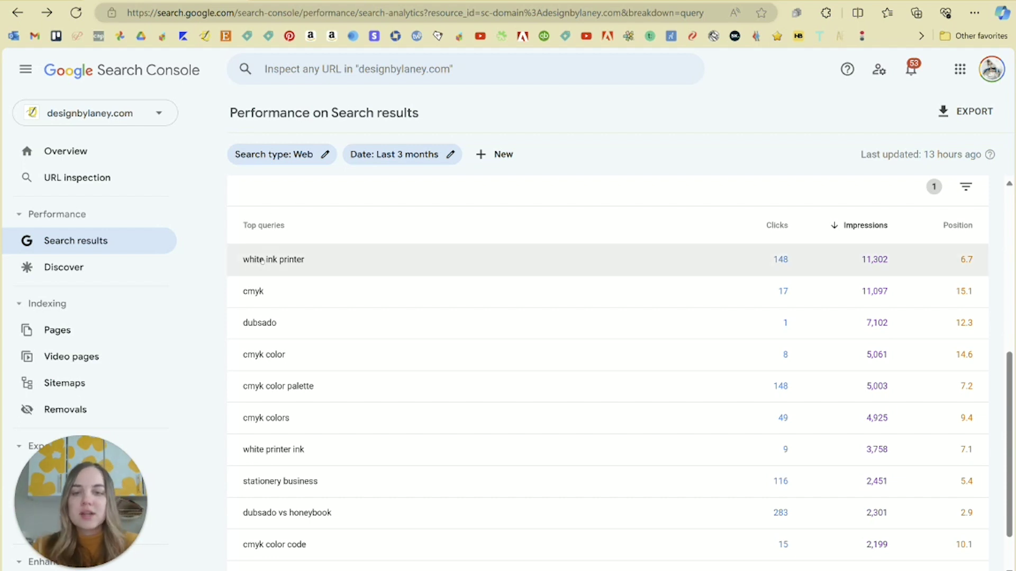
pyautogui.scroll(-1, 328, 270)
# Step: Note 'cmyk color palette' (5,003 impressions, position 7.2) and filter the report to it
pyautogui.moveTo(276, 264); pyautogui.dragTo(238, 268)
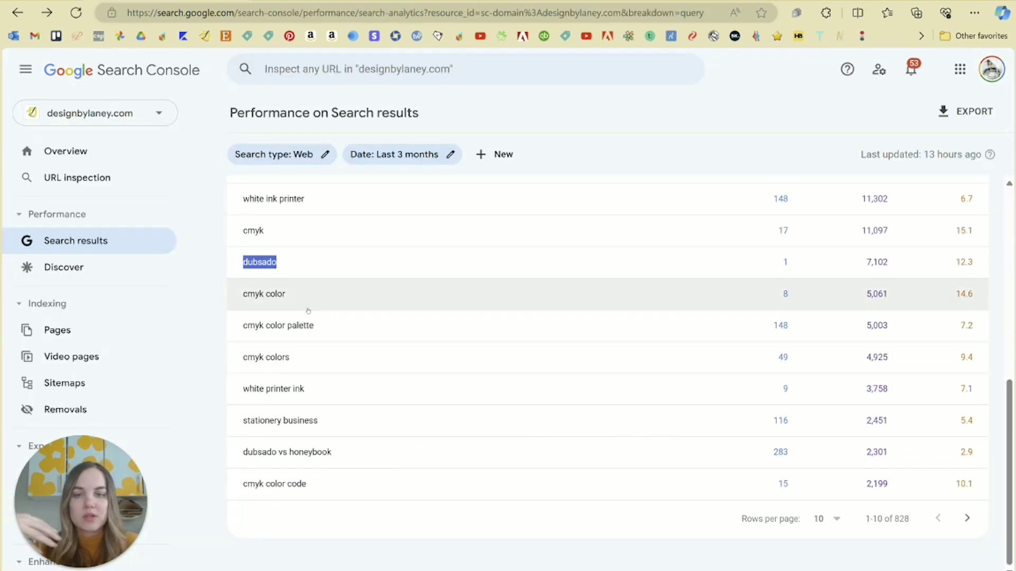
pyautogui.moveTo(308, 311); pyautogui.dragTo(243, 311)
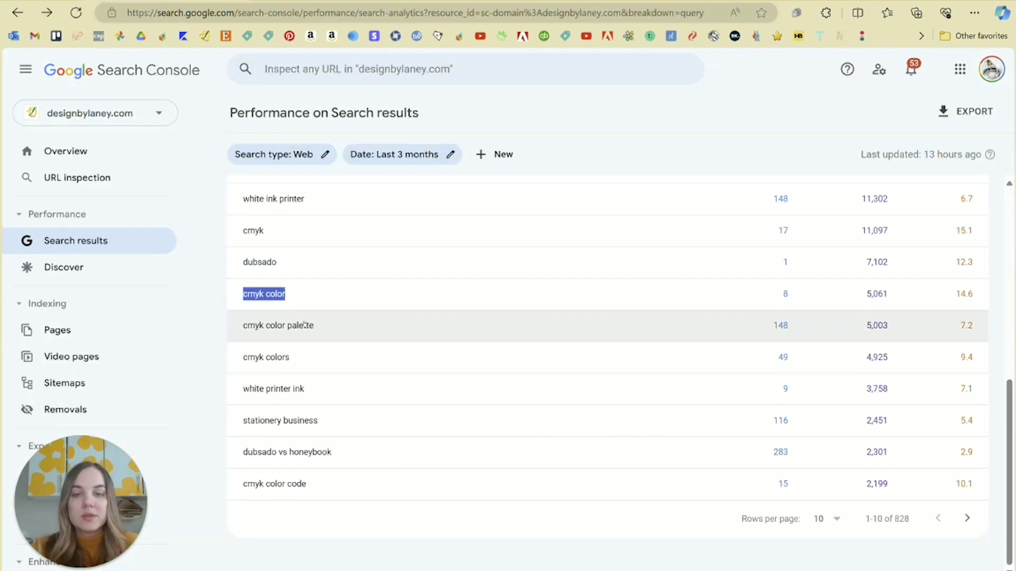
pyautogui.moveTo(332, 326); pyautogui.dragTo(237, 329)
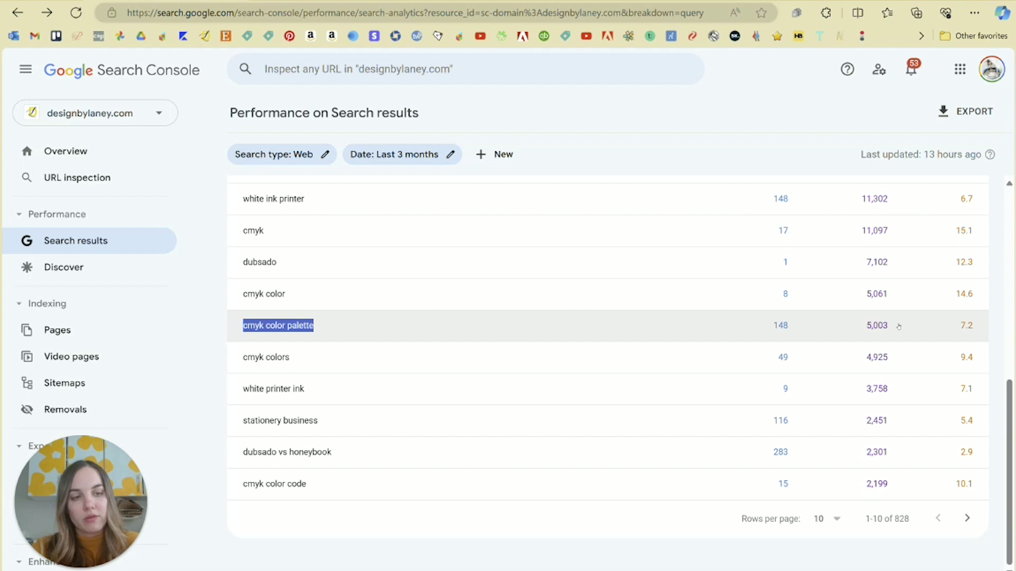
pyautogui.moveTo(894, 324); pyautogui.dragTo(851, 324)
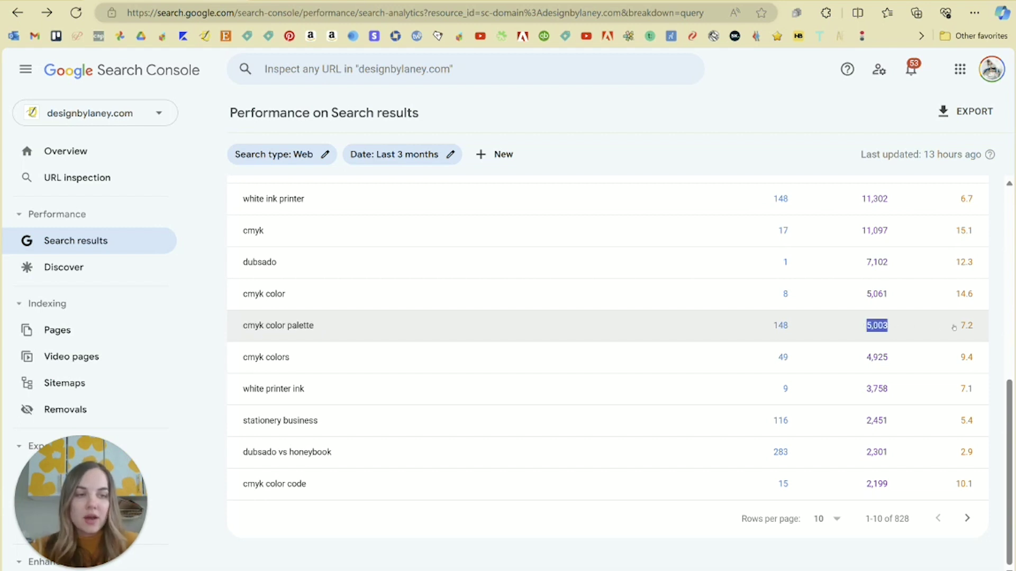
pyautogui.moveTo(952, 325); pyautogui.dragTo(993, 327)
pyautogui.click(992, 326)
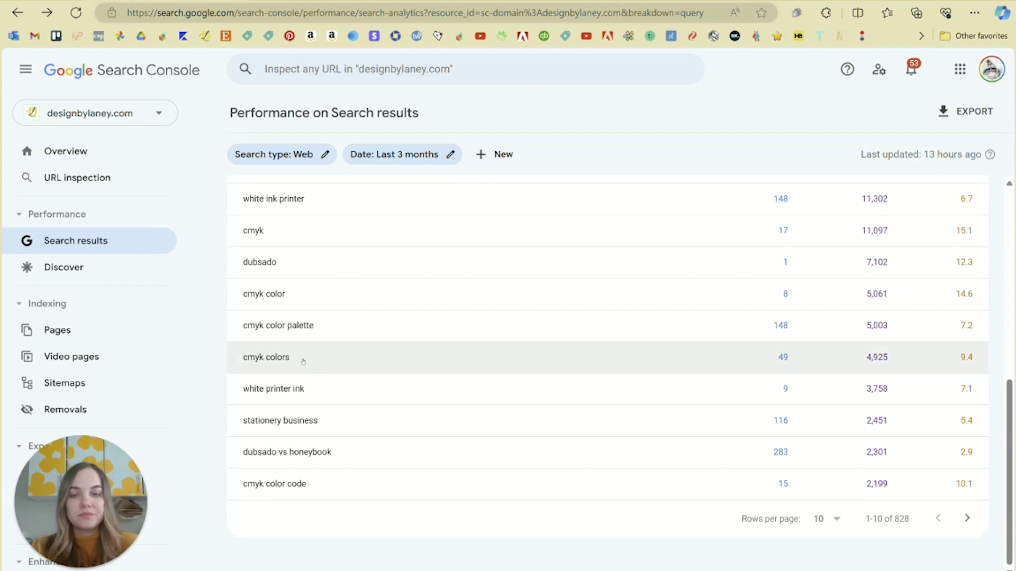
pyautogui.click(273, 326)
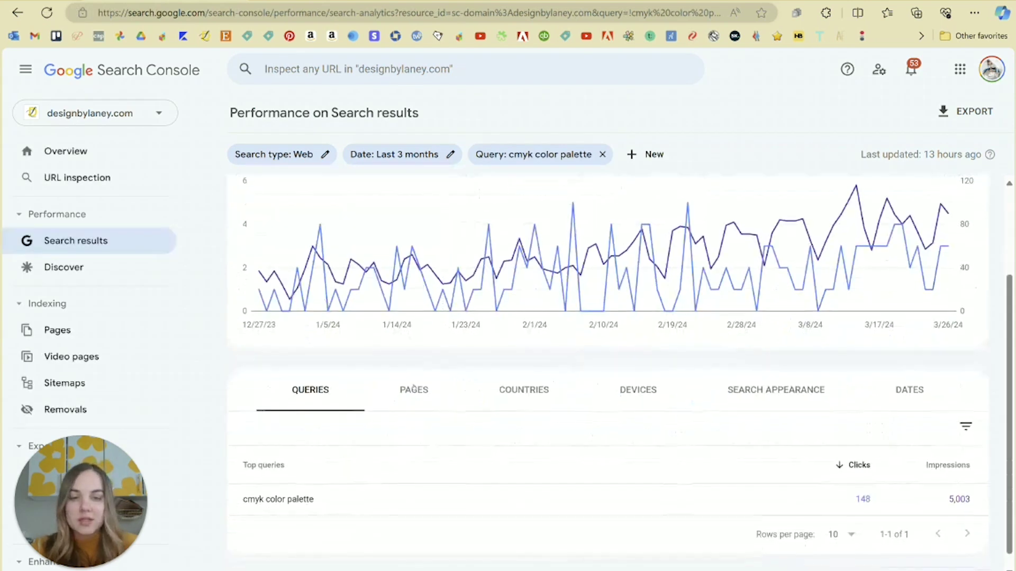
# Step: List the pages ranking for 'cmyk color palette', then return to the unfiltered queries
pyautogui.click(413, 403)
pyautogui.scroll(-2, 270, 374)
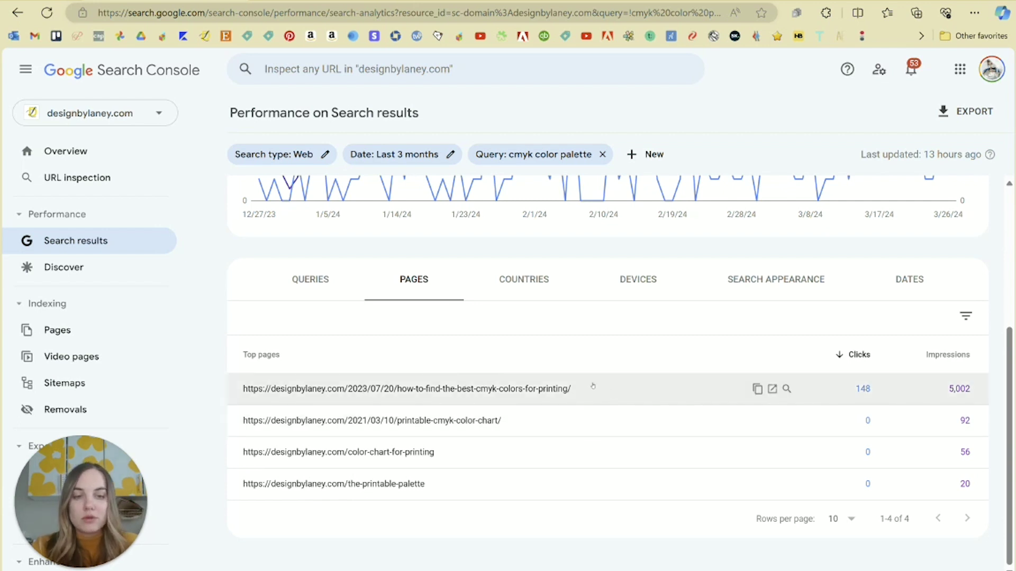
pyautogui.hotkey('alt', 'Left')
pyautogui.hotkey('alt', 'Left')
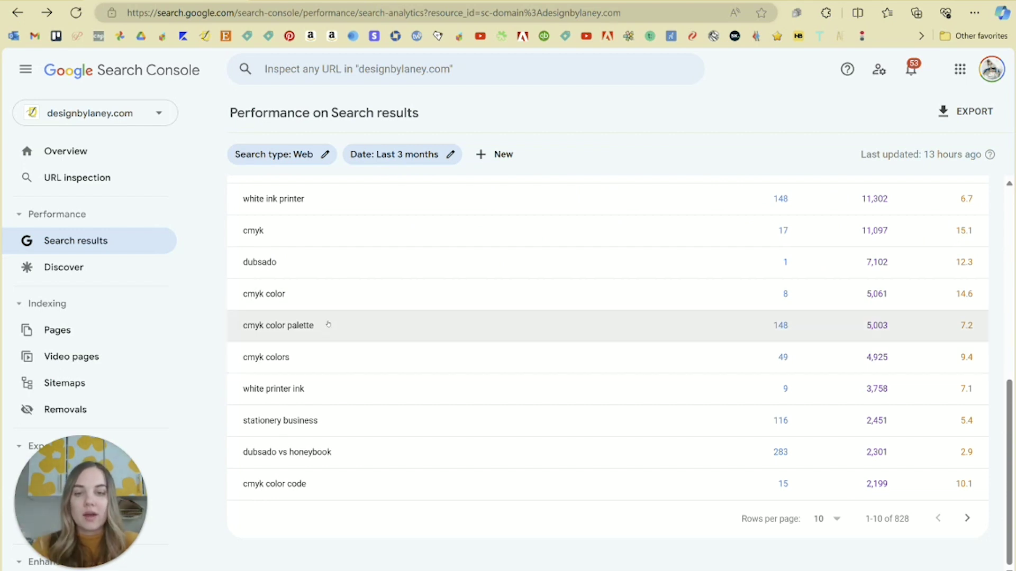
pyautogui.moveTo(325, 324); pyautogui.dragTo(236, 340)
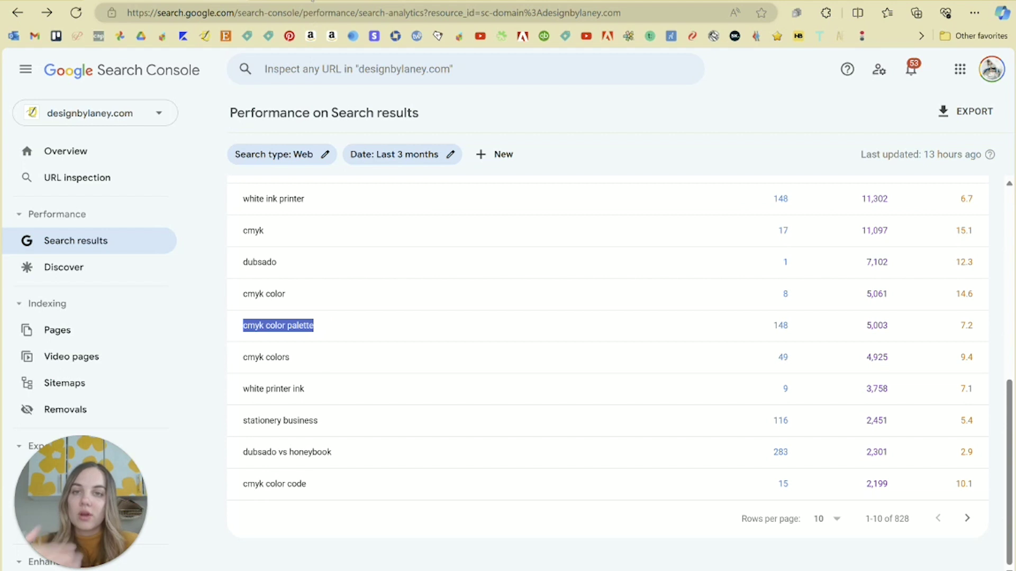
pyautogui.click(338, 324)
pyautogui.scroll(5, 370, 360)
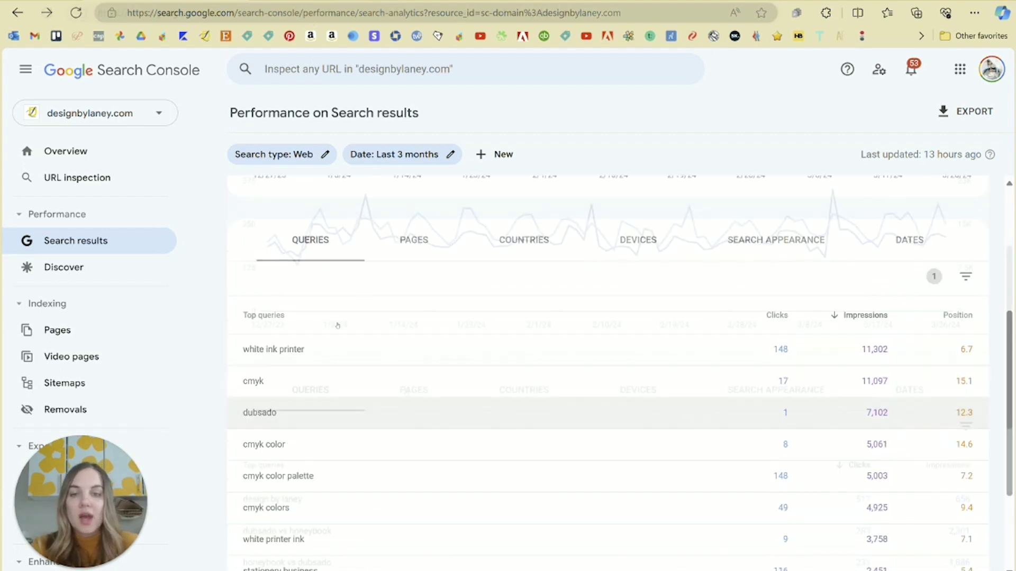
# Step: Filter the report to the top CMYK colors page and list its queries
pyautogui.click(415, 388)
pyautogui.scroll(-3, 412, 344)
pyautogui.click(413, 317)
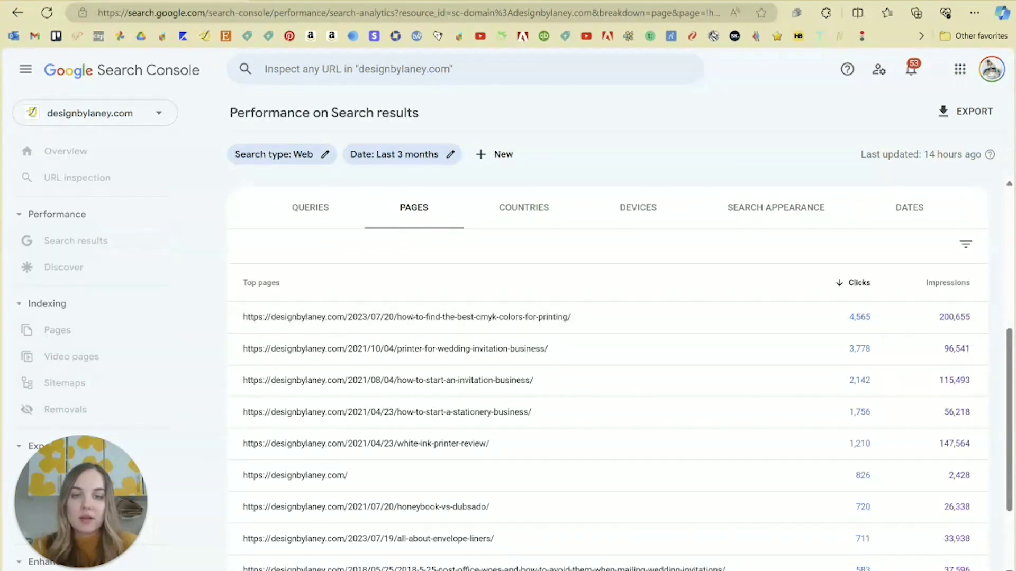
pyautogui.scroll(-2, 479, 302)
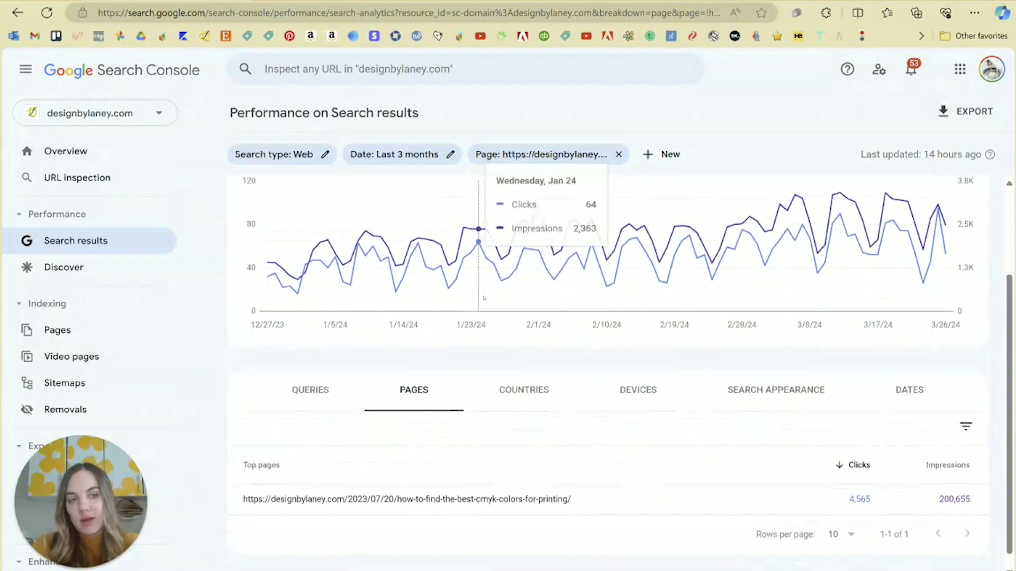
pyautogui.scroll(-1, 479, 301)
pyautogui.click(292, 392)
# Step: Check the post's total query count at the bottom of the table
pyautogui.scroll(-5, 370, 344)
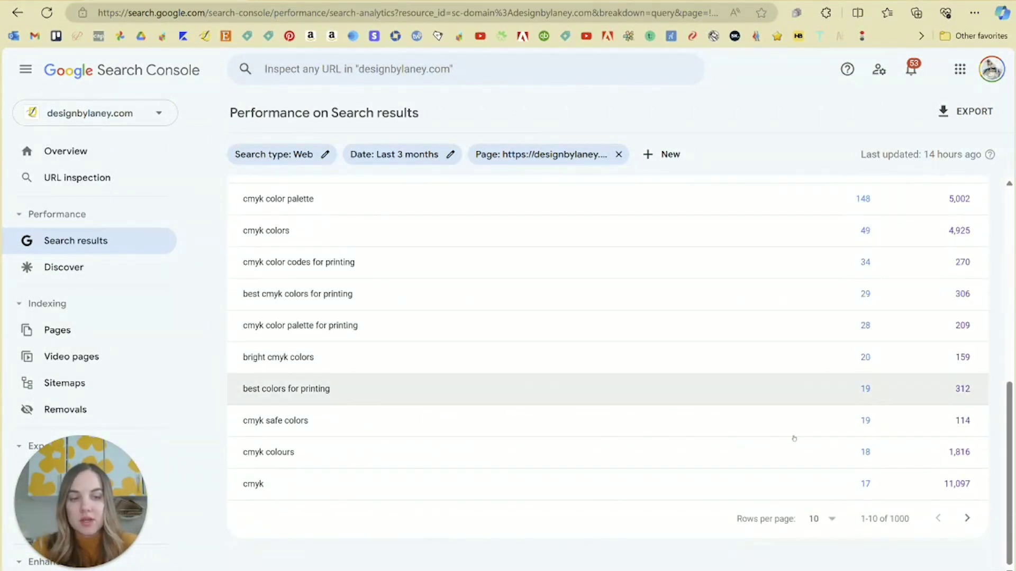
pyautogui.moveTo(910, 519); pyautogui.dragTo(864, 529)
pyautogui.click(867, 529)
pyautogui.scroll(1, 889, 494)
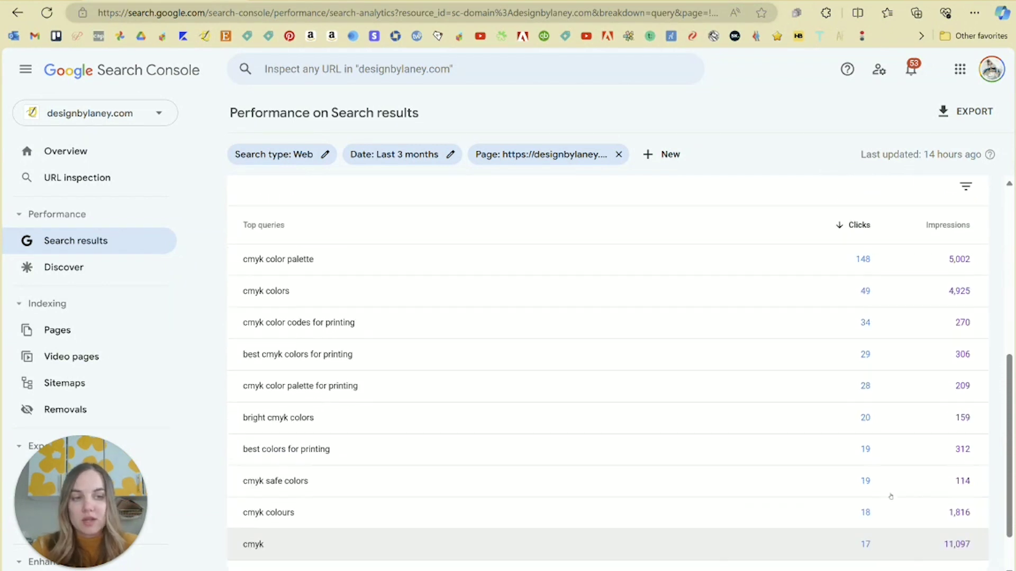
# Step: Sort the post's queries by impressions descending, led by 'cmyk' at 11,097
pyautogui.click(926, 226)
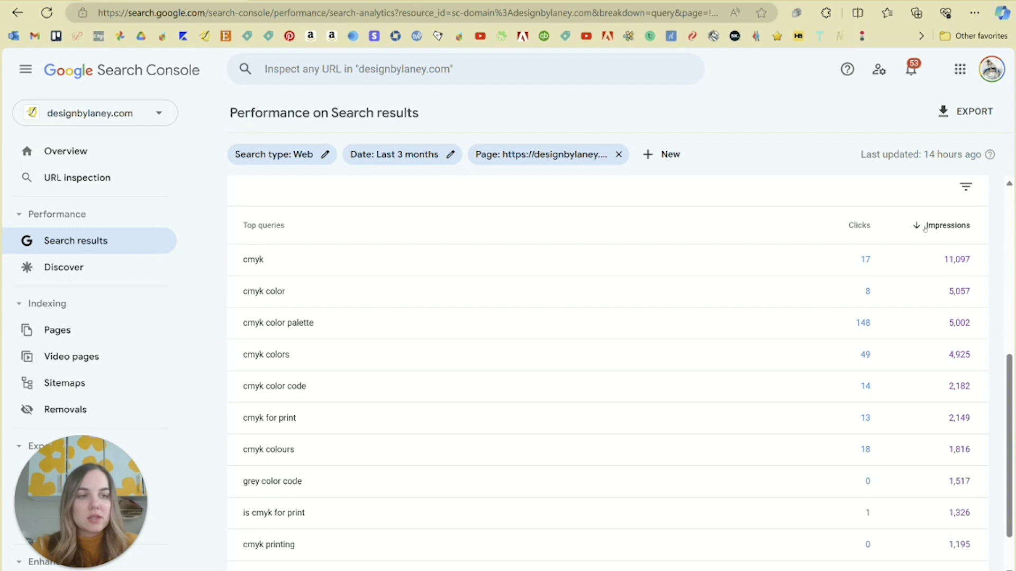
pyautogui.click(925, 227)
pyautogui.click(925, 227)
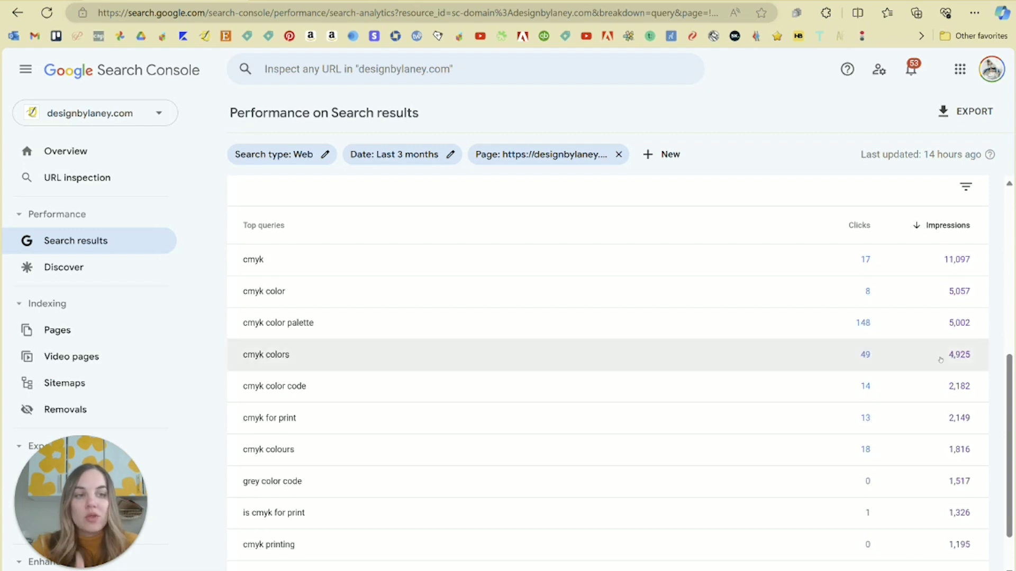
pyautogui.click(845, 228)
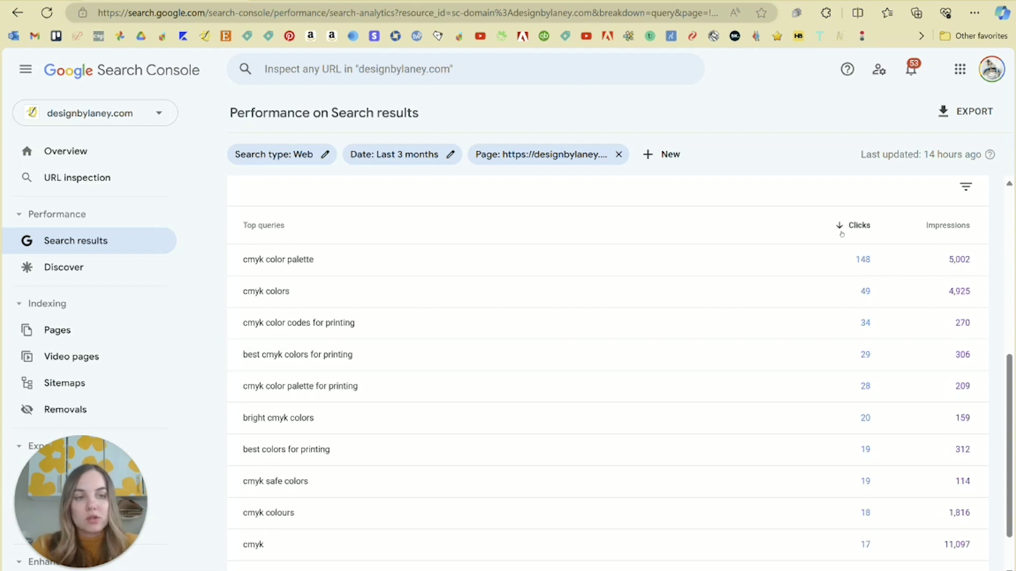
pyautogui.scroll(-2, 820, 347)
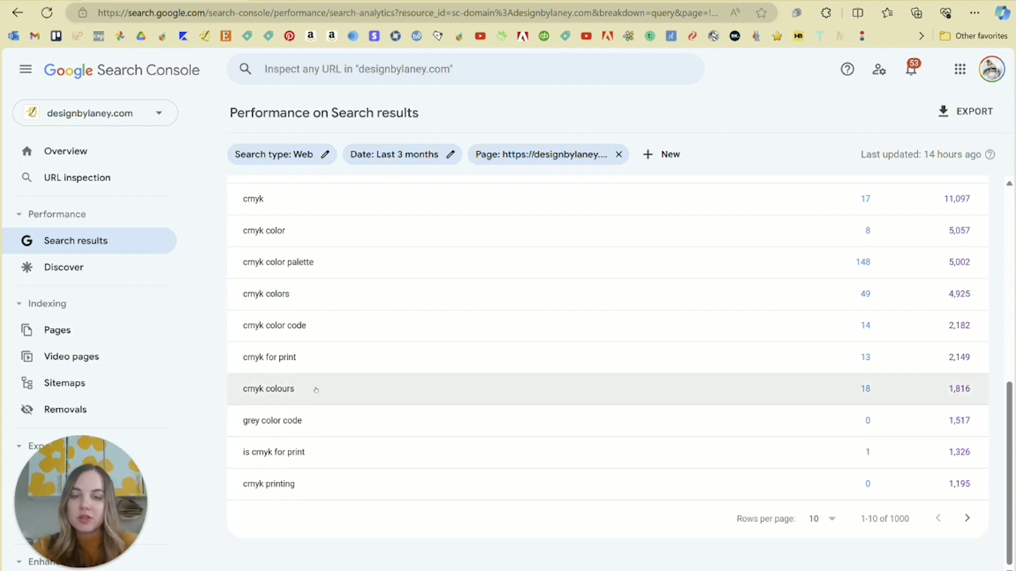
pyautogui.moveTo(294, 390); pyautogui.dragTo(268, 397)
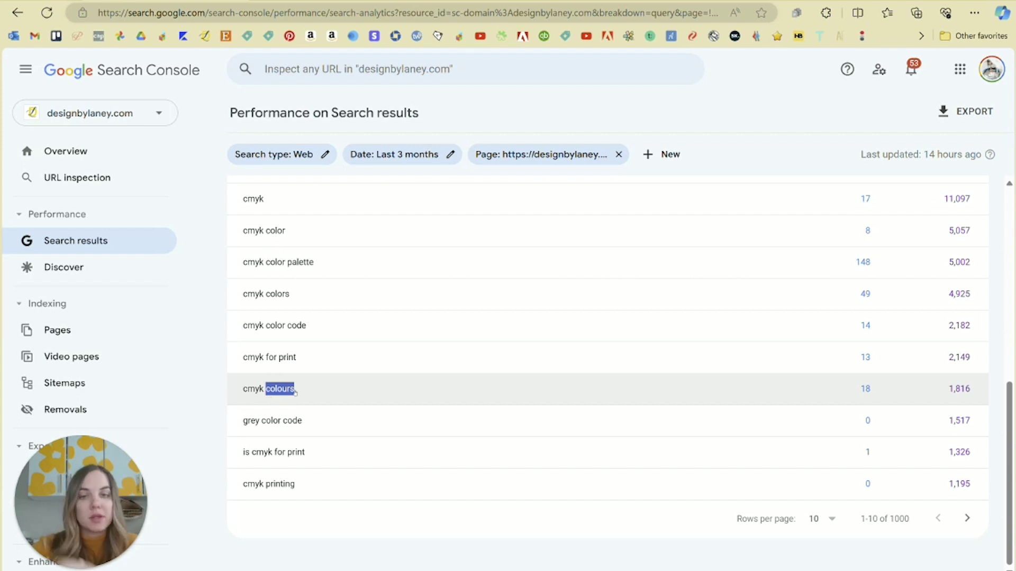
pyautogui.moveTo(302, 427); pyautogui.dragTo(242, 429)
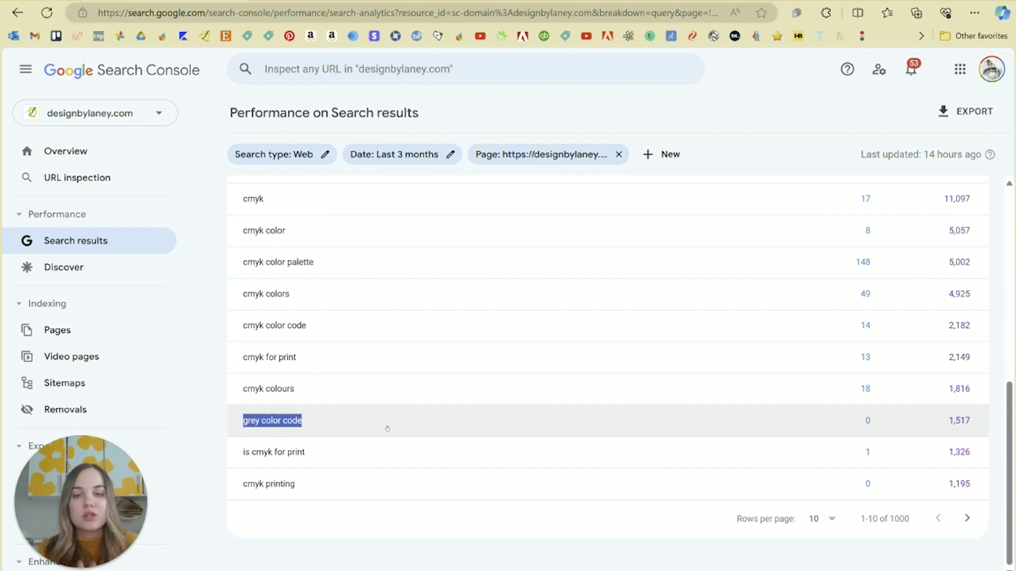
pyautogui.moveTo(313, 452); pyautogui.dragTo(243, 466)
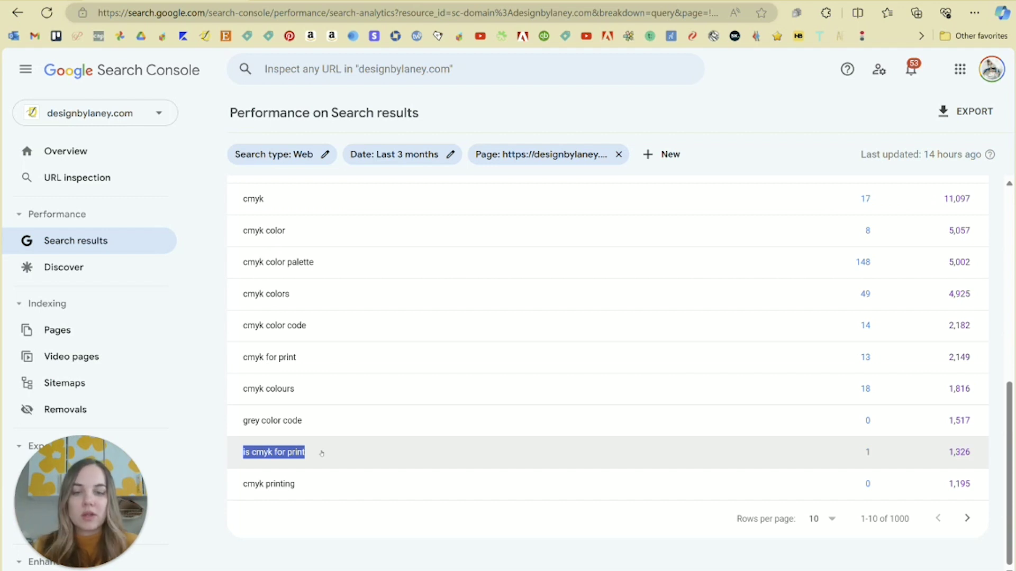
pyautogui.click(322, 454)
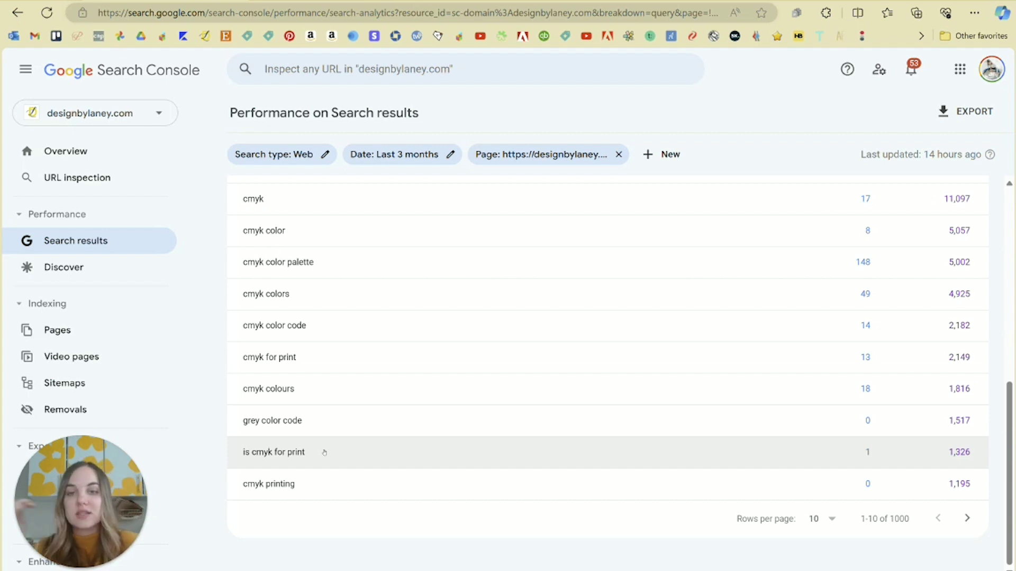
# Step: Highlight the grey color code query, then reload the Performance report without the Page filter
pyautogui.scroll(1, 275, 291)
pyautogui.moveTo(265, 259); pyautogui.dragTo(239, 276)
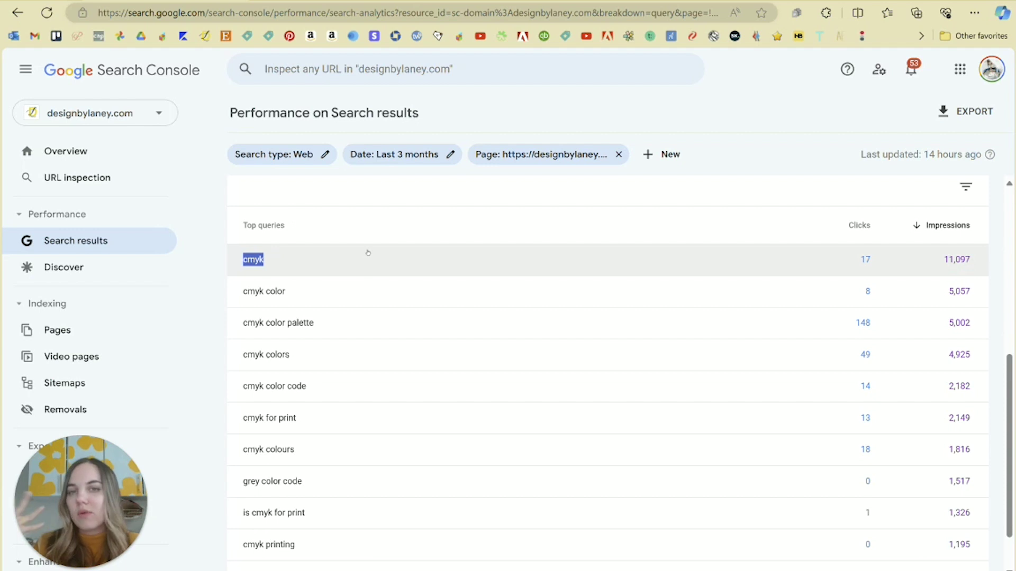
pyautogui.scroll(-1, 369, 252)
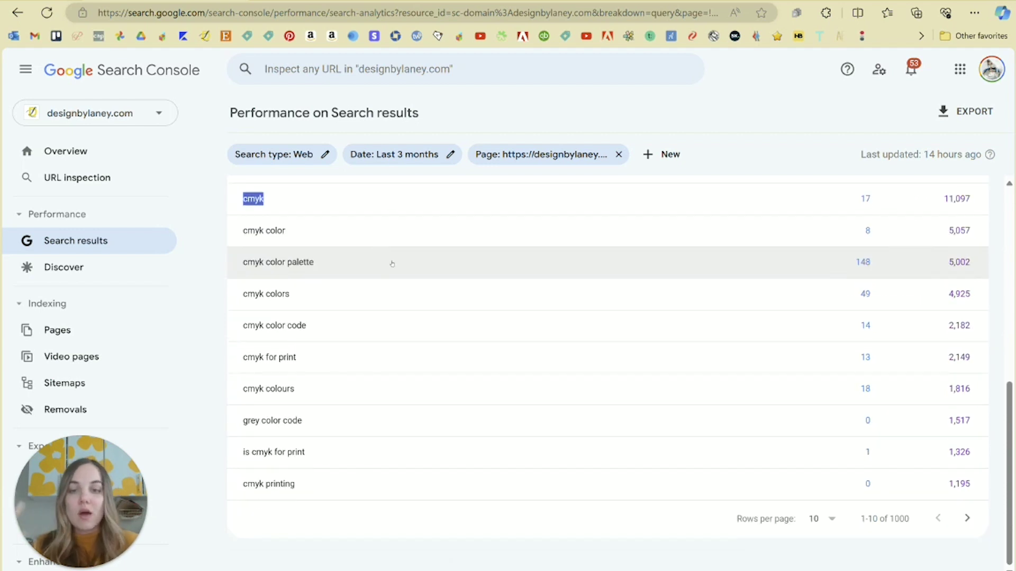
pyautogui.tripleClick(305, 421)
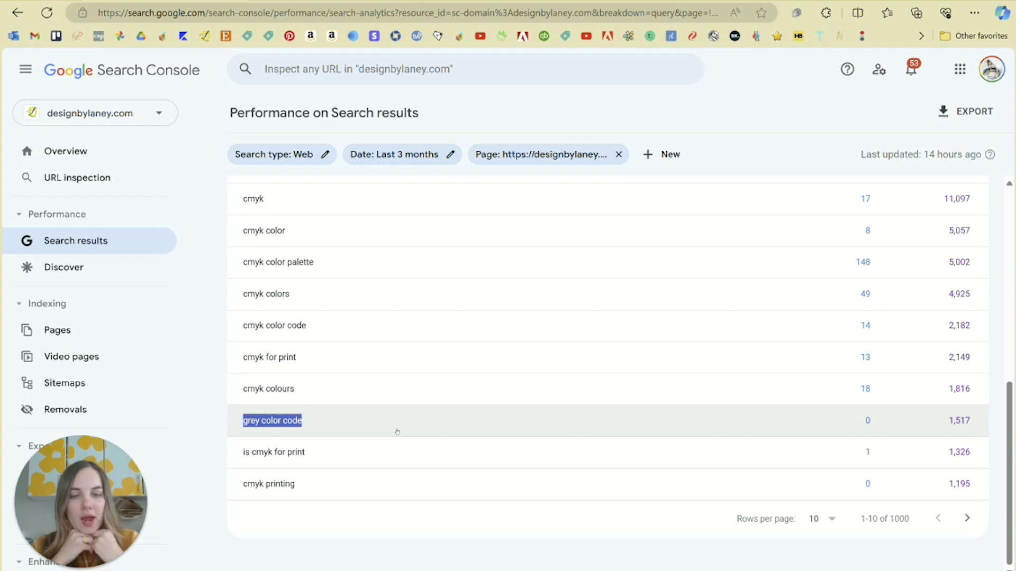
pyautogui.click(349, 427)
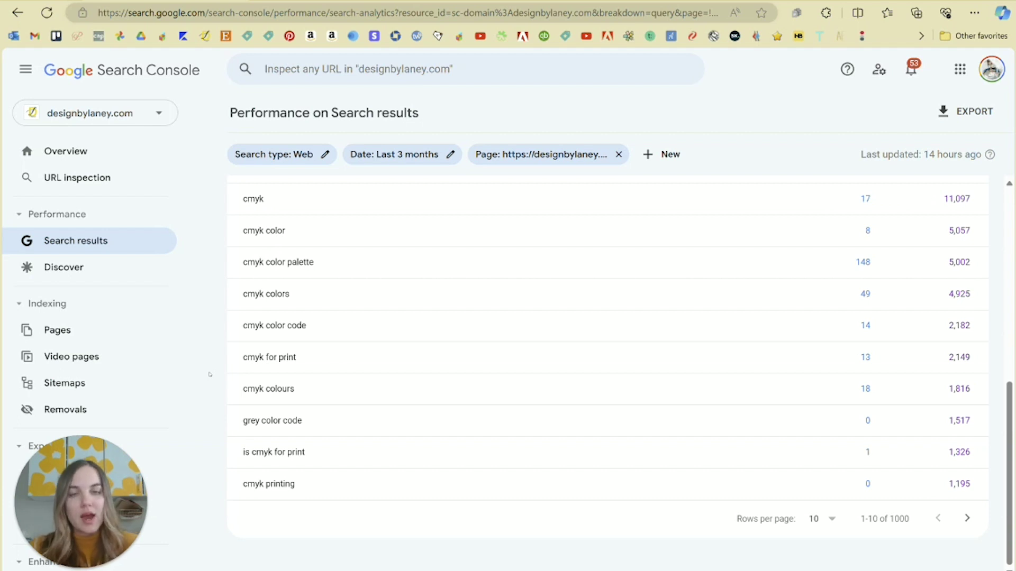
pyautogui.click(113, 247)
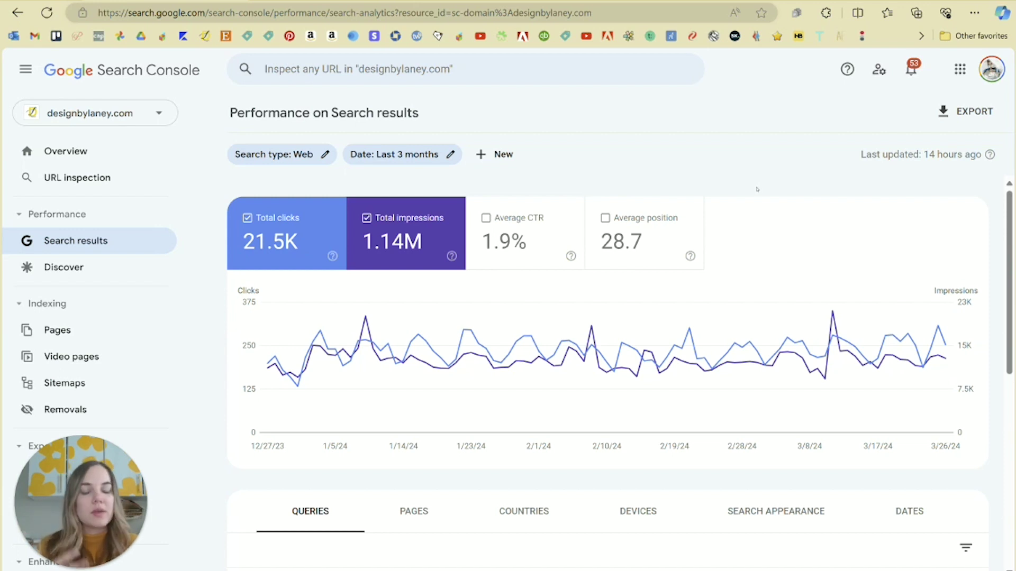
# Step: Go back to the previous report view and check the query table's filter options
pyautogui.hotkey('alt', 'Left')
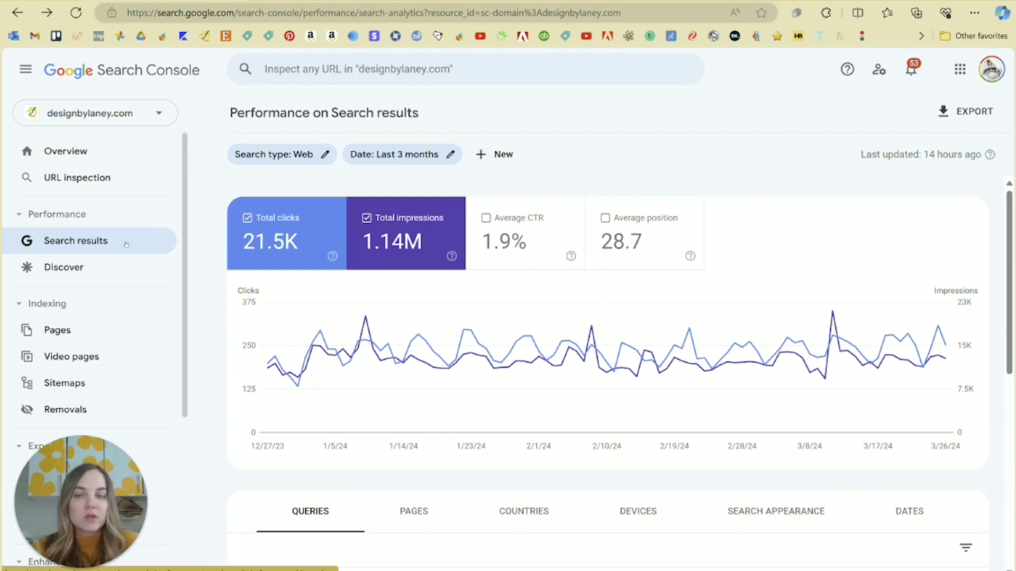
pyautogui.scroll(-3, 415, 225)
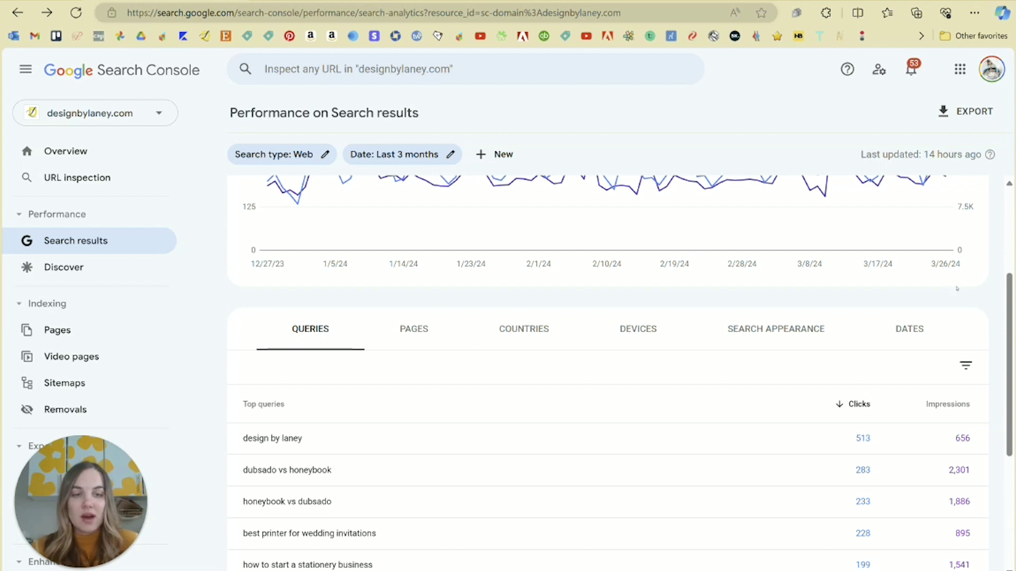
pyautogui.scroll(-1, 489, 386)
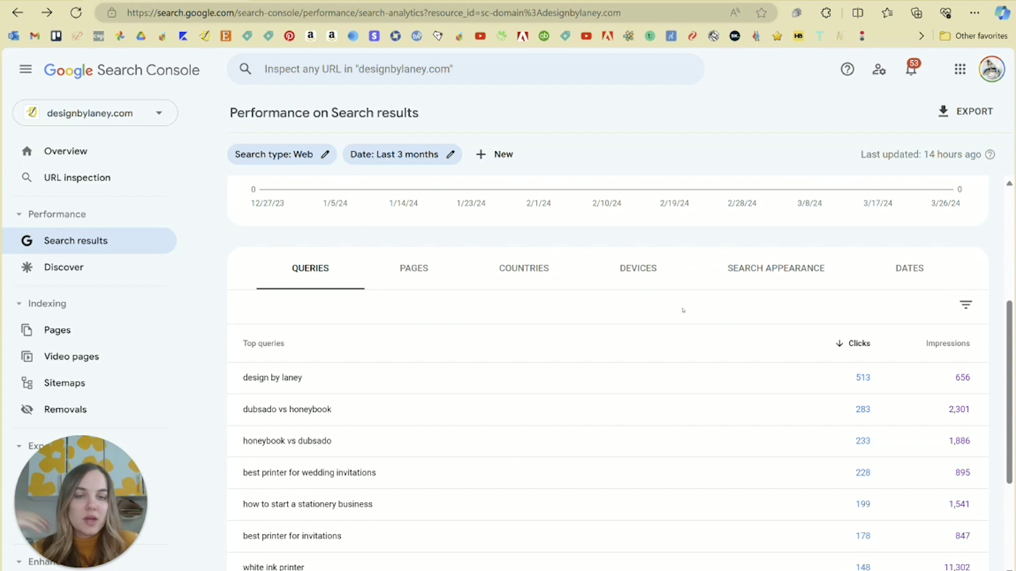
pyautogui.click(972, 305)
pyautogui.click(968, 305)
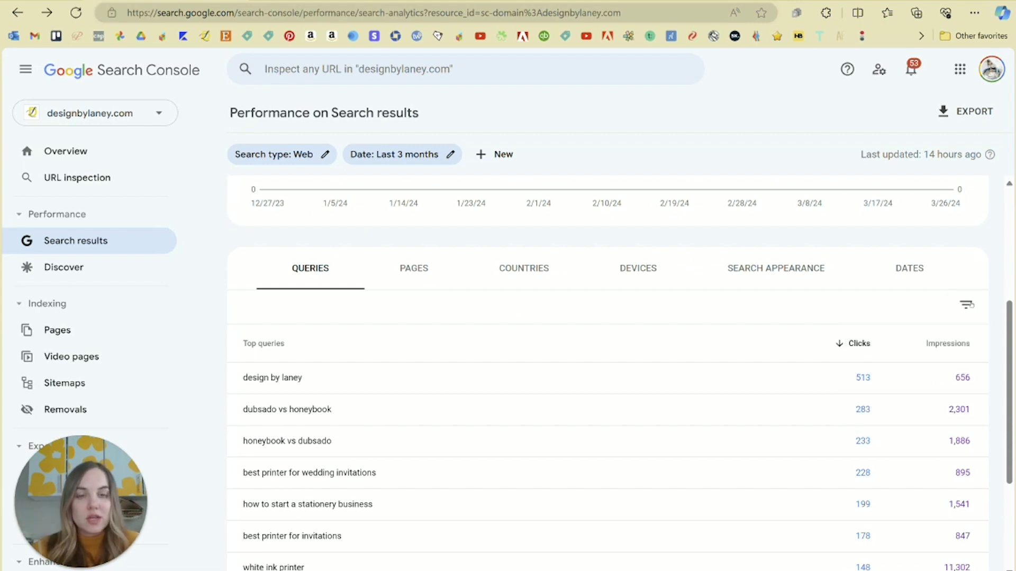
# Step: Leave the date range unchanged and add Average position to the performance chart
pyautogui.scroll(3, 665, 374)
pyautogui.click(450, 157)
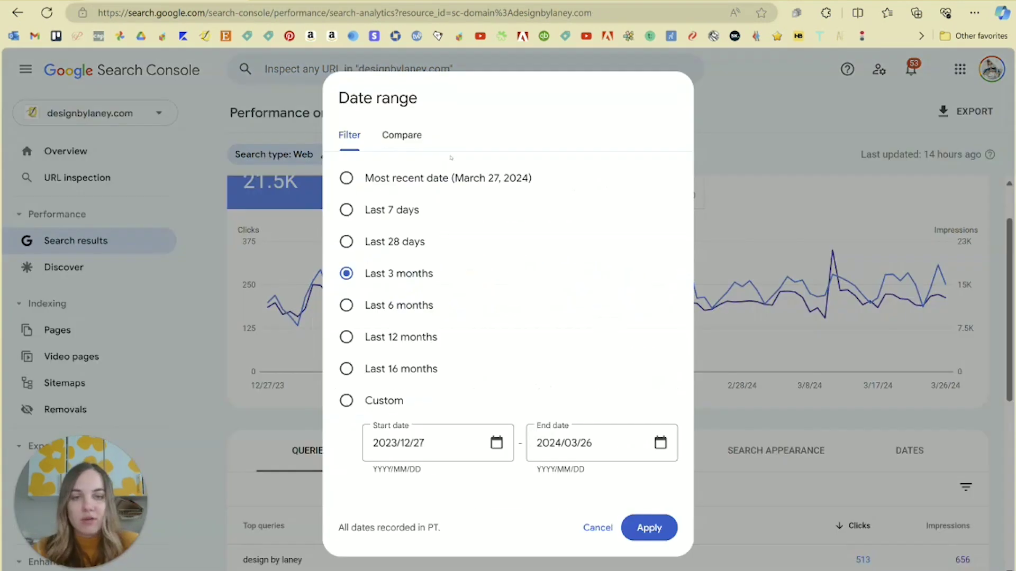
pyautogui.click(772, 111)
pyautogui.scroll(1, 613, 214)
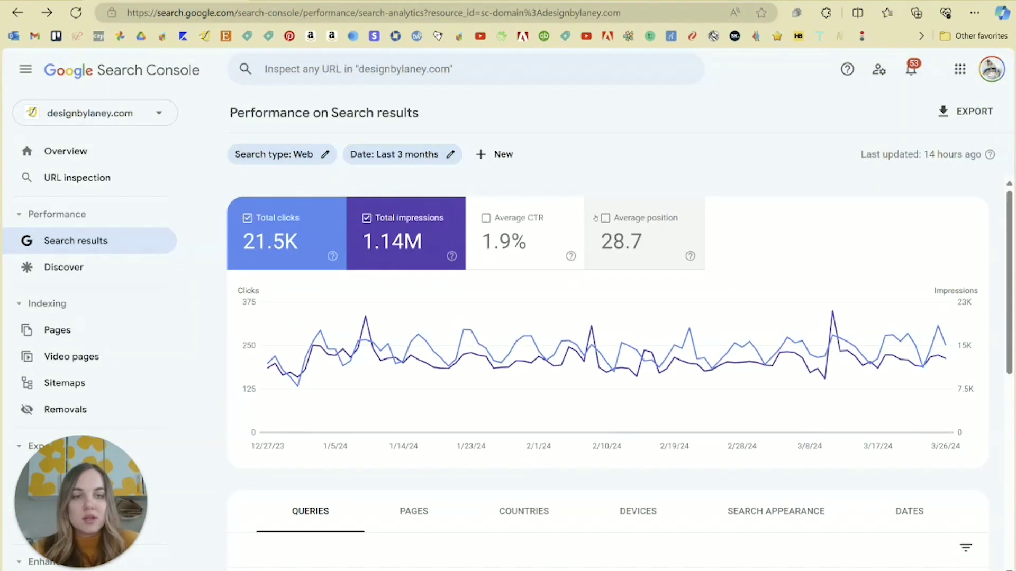
pyautogui.click(609, 216)
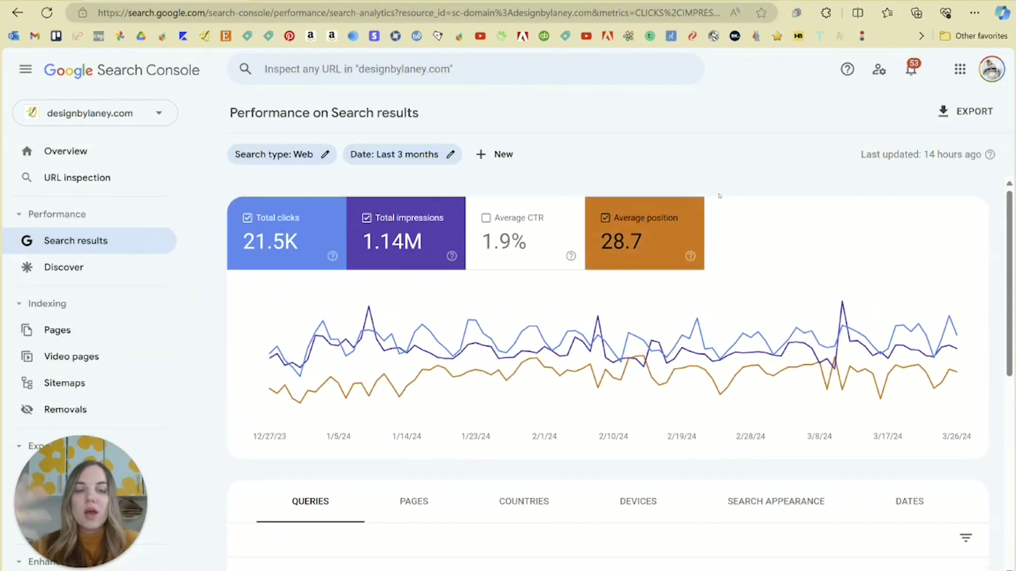
# Step: Page the Top queries table to rows 11–20, starting with 'stationery business'
pyautogui.scroll(-1, 736, 195)
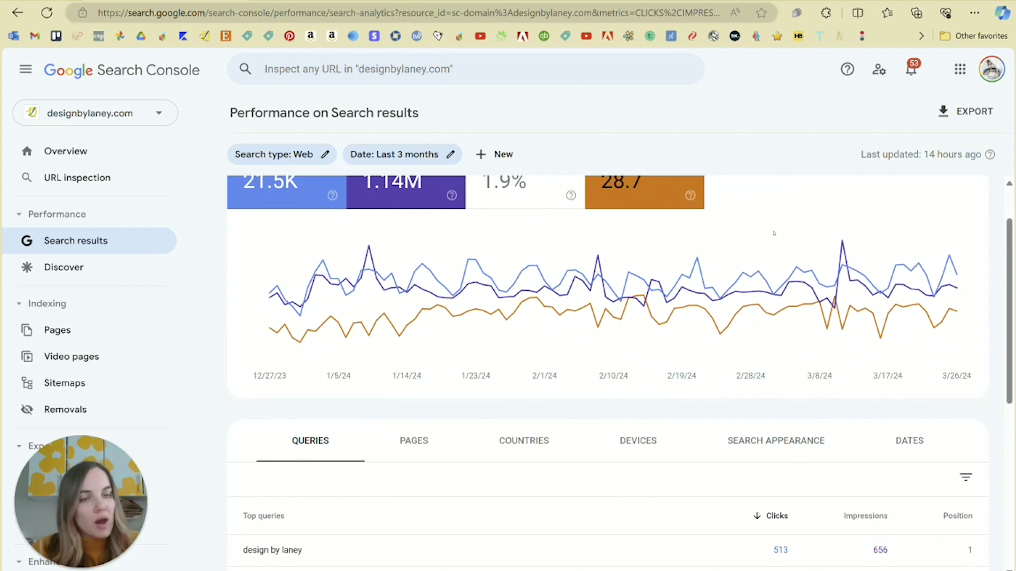
pyautogui.scroll(-5, 773, 233)
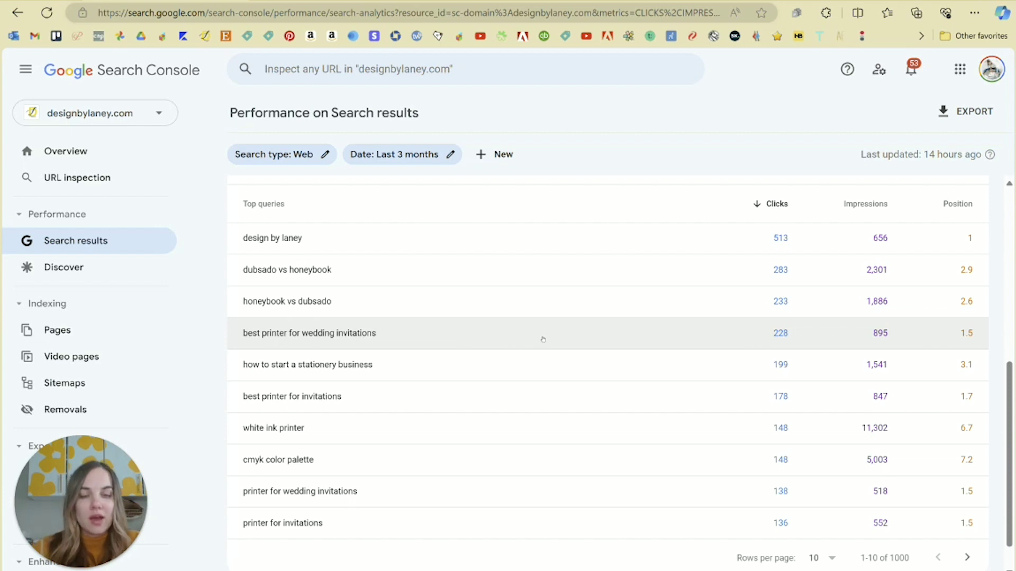
pyautogui.scroll(-1, 471, 269)
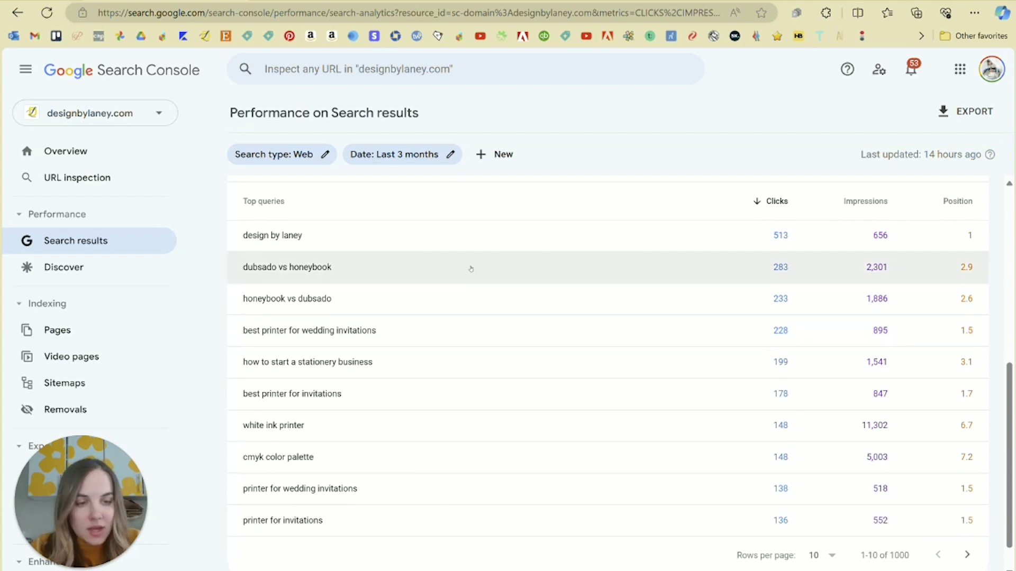
pyautogui.scroll(-1, 471, 269)
pyautogui.click(967, 518)
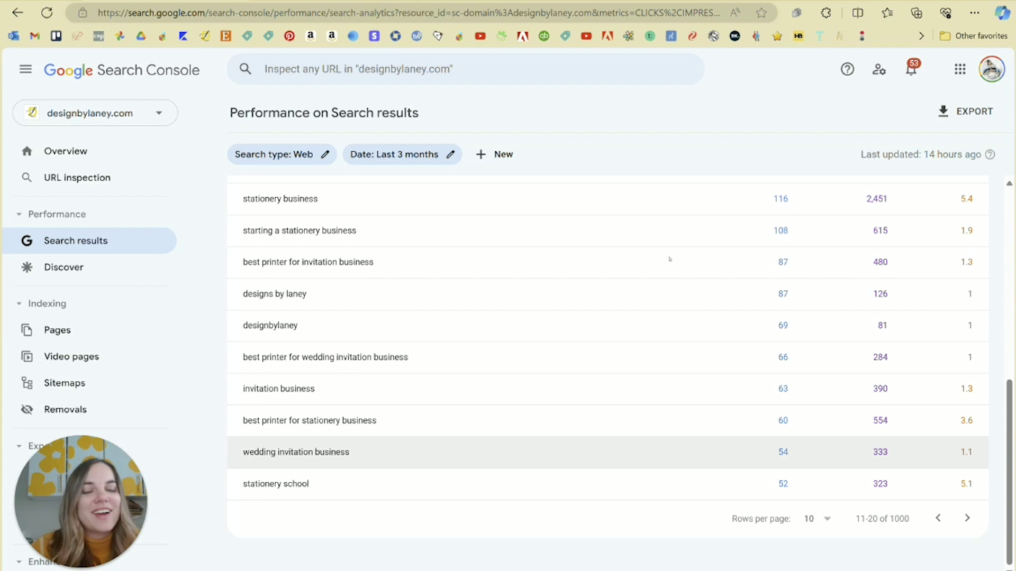
# Step: Return the Top queries table to rows 1–10, led by 'design by laney'
pyautogui.scroll(2, 479, 233)
pyautogui.scroll(-1, 480, 234)
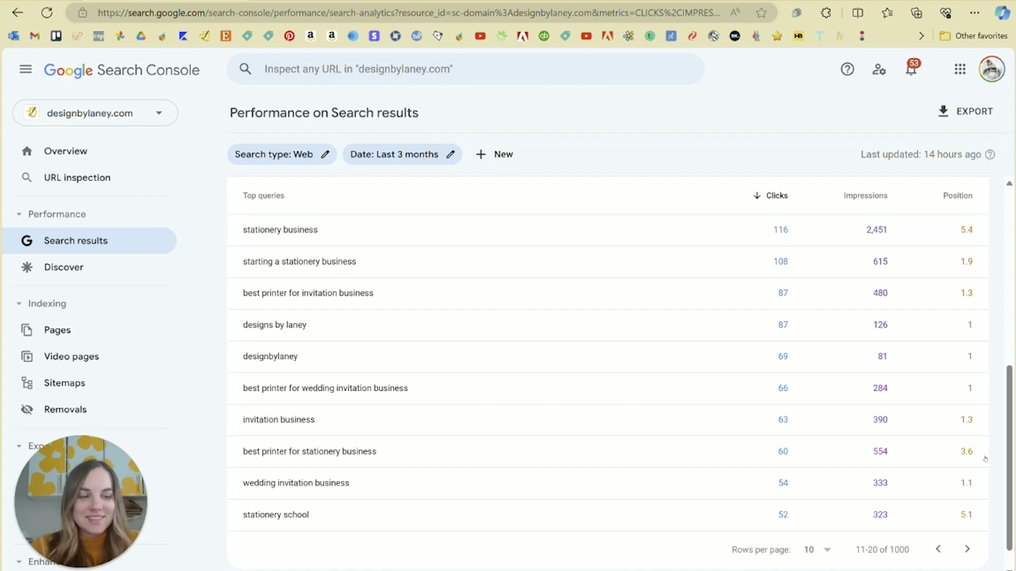
pyautogui.click(937, 546)
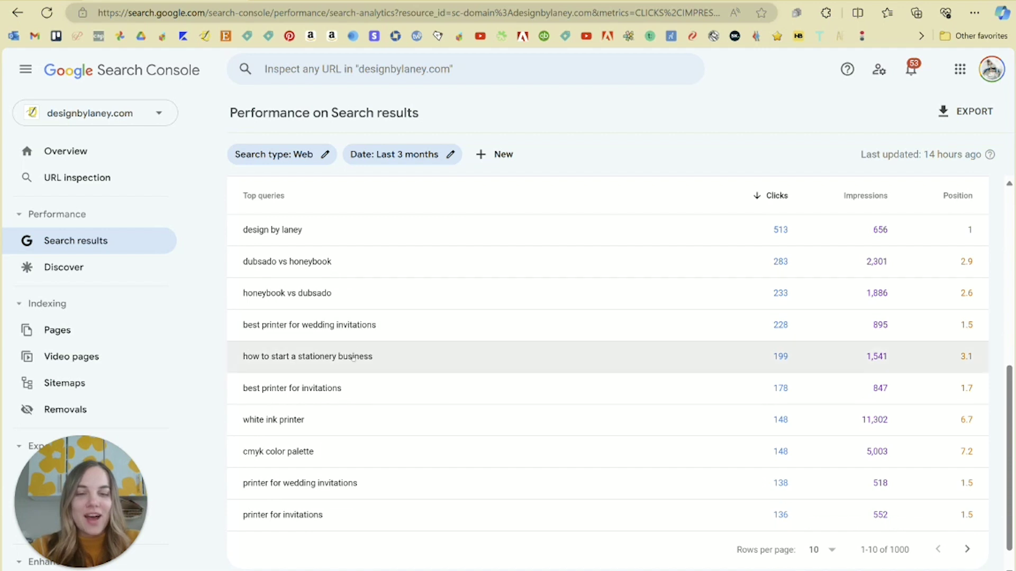